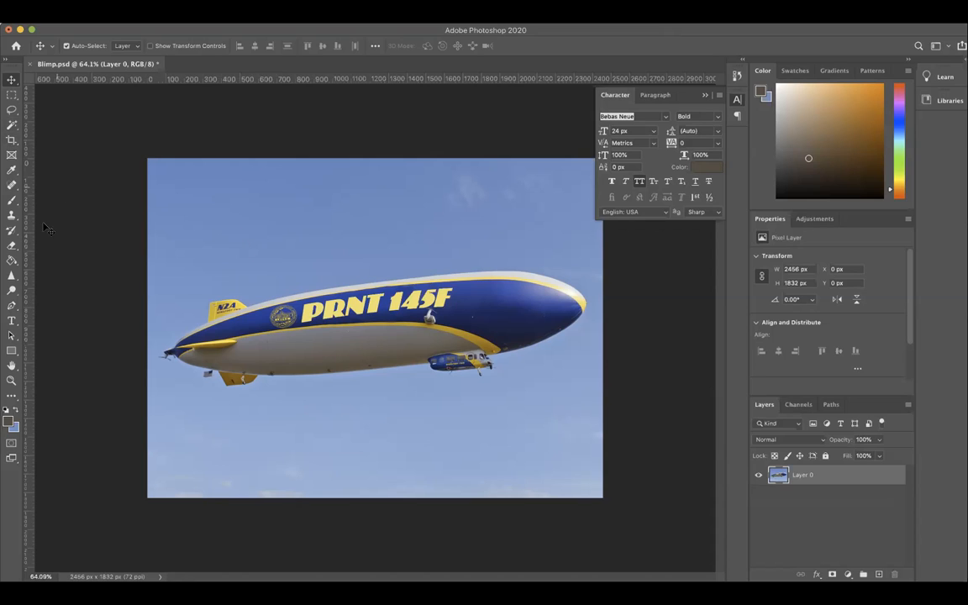
# - Add a Lorem Ipsum placeholder text layer in Bebas Neue Bold, 24 px, on the blimp's grey underside
pyautogui.click(112, 113)
pyautogui.press('t')
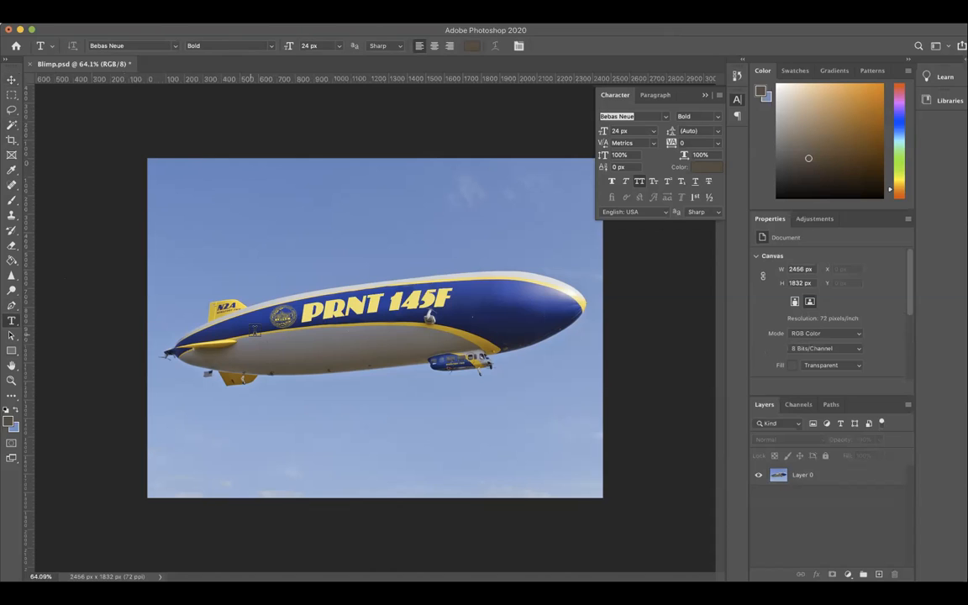
pyautogui.click(274, 353)
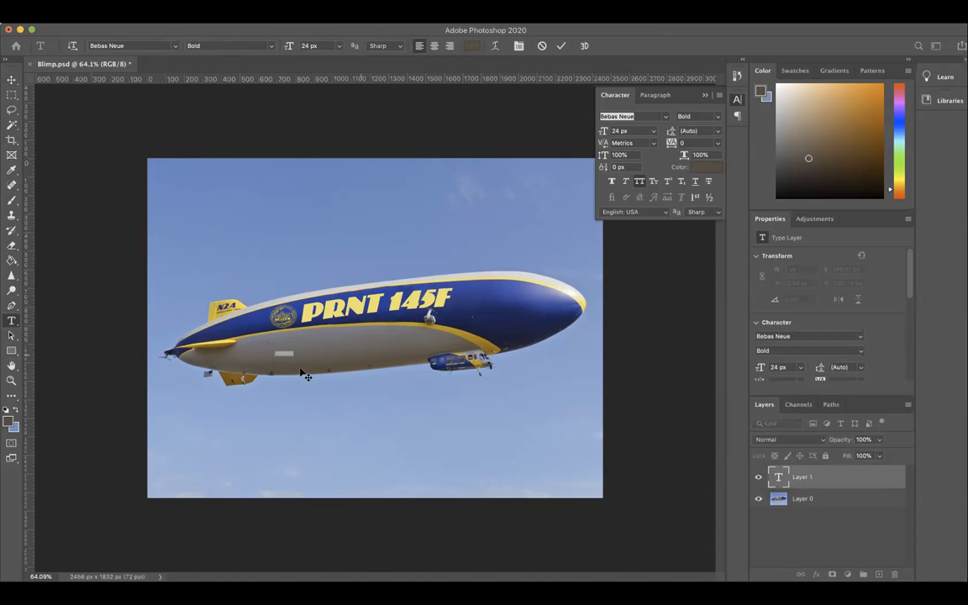
pyautogui.scroll(10, 284, 361)
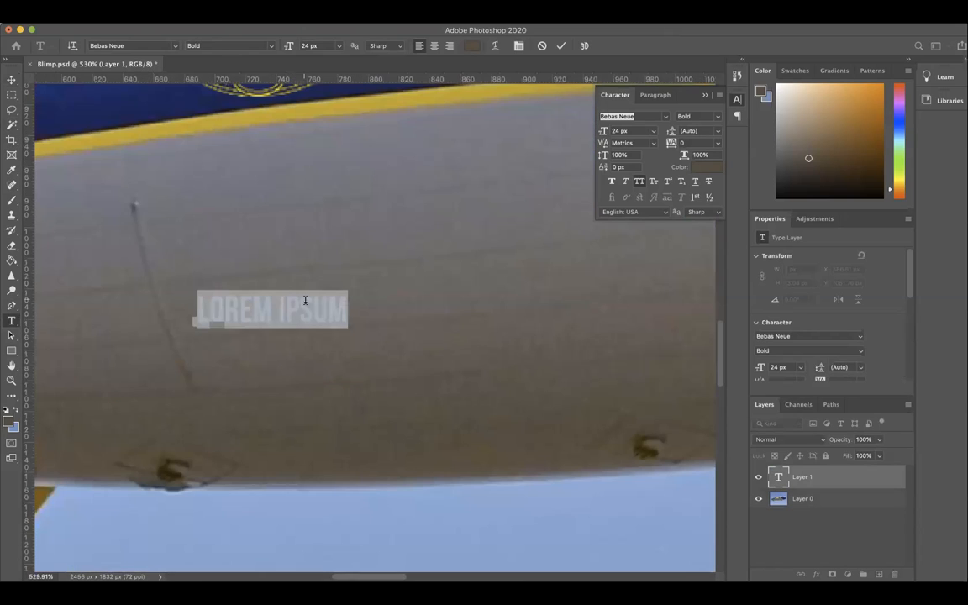
pyautogui.scroll(-10, 305, 301)
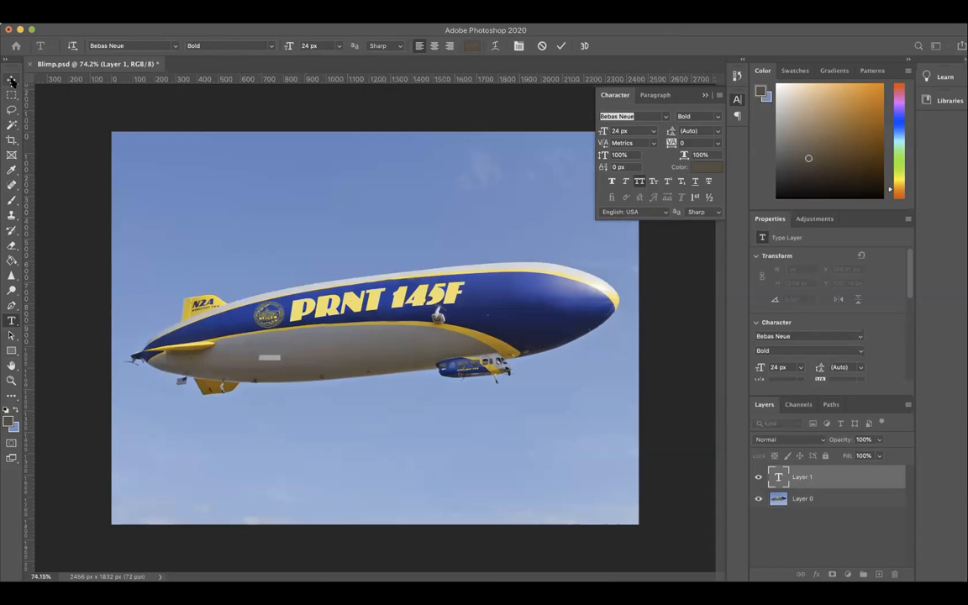
pyautogui.click(12, 80)
# - Move the placeholder text within the grey underside to about X 679 px, Y 1032 px
pyautogui.scroll(8, 267, 367)
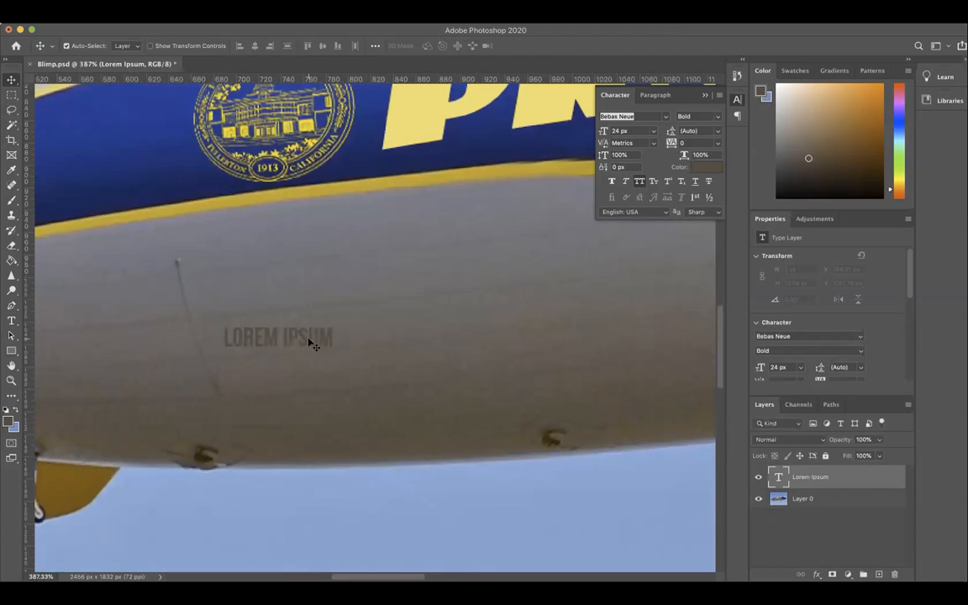
pyautogui.moveTo(318, 338); pyautogui.dragTo(345, 309)
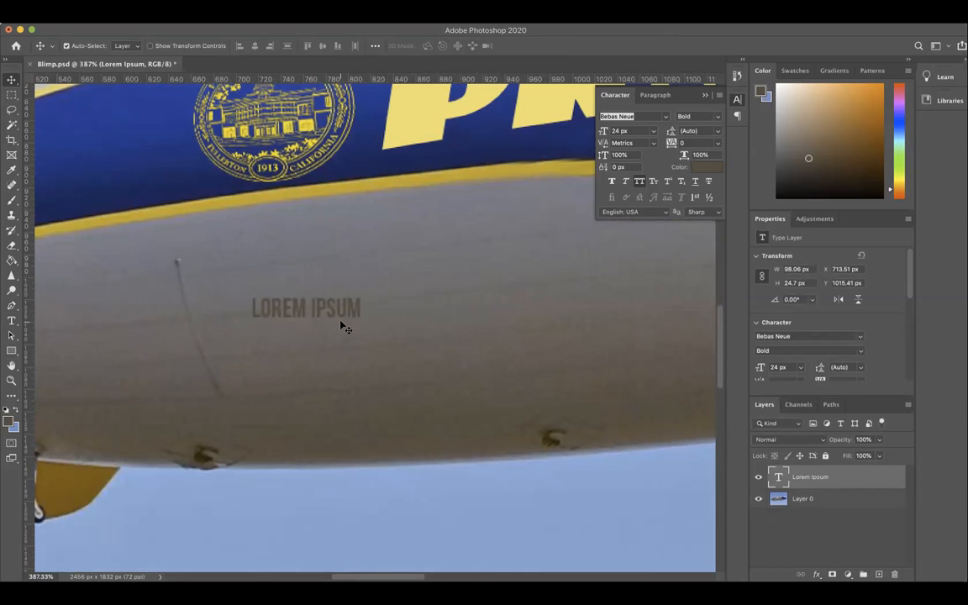
pyautogui.hscroll(-2, 342, 319)
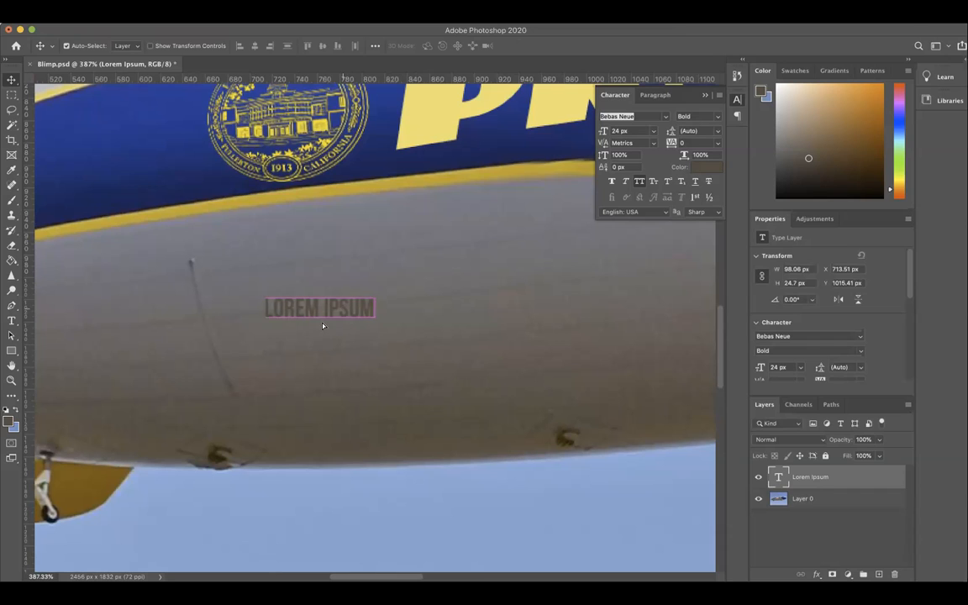
pyautogui.moveTo(321, 326); pyautogui.dragTo(282, 345)
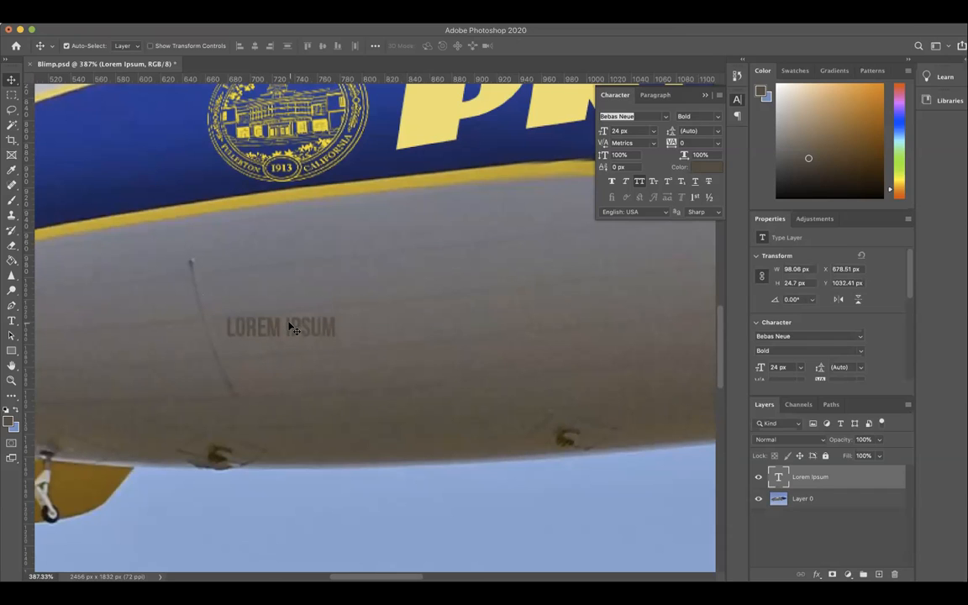
# - Scale the placeholder text up to about 869% so it spans the blimp's grey underside
pyautogui.hotkey('ctrl', 't')
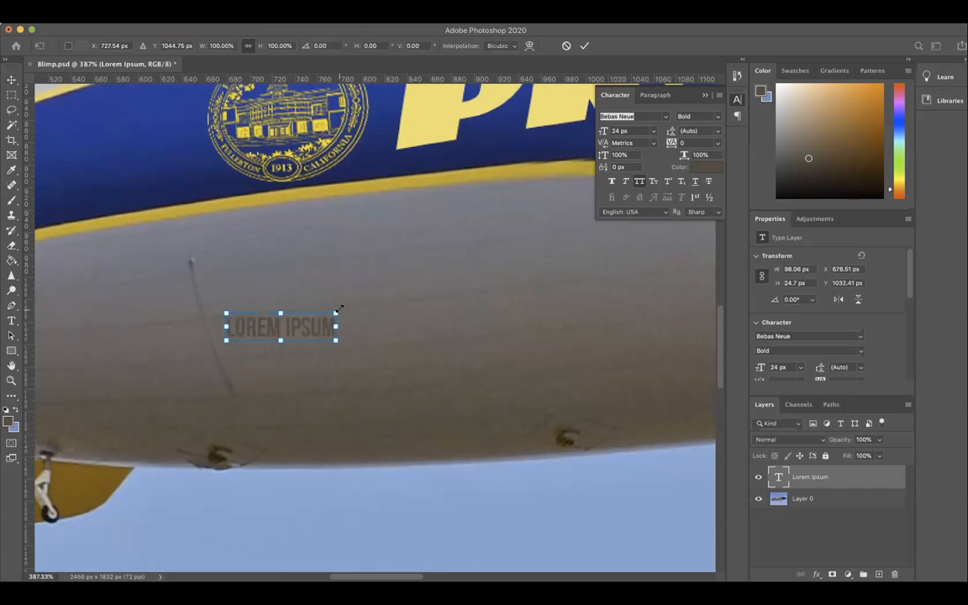
pyautogui.moveTo(335, 312); pyautogui.dragTo(689, 217)
pyautogui.moveTo(422, 335); pyautogui.dragTo(319, 363)
pyautogui.scroll(-5, 381, 351)
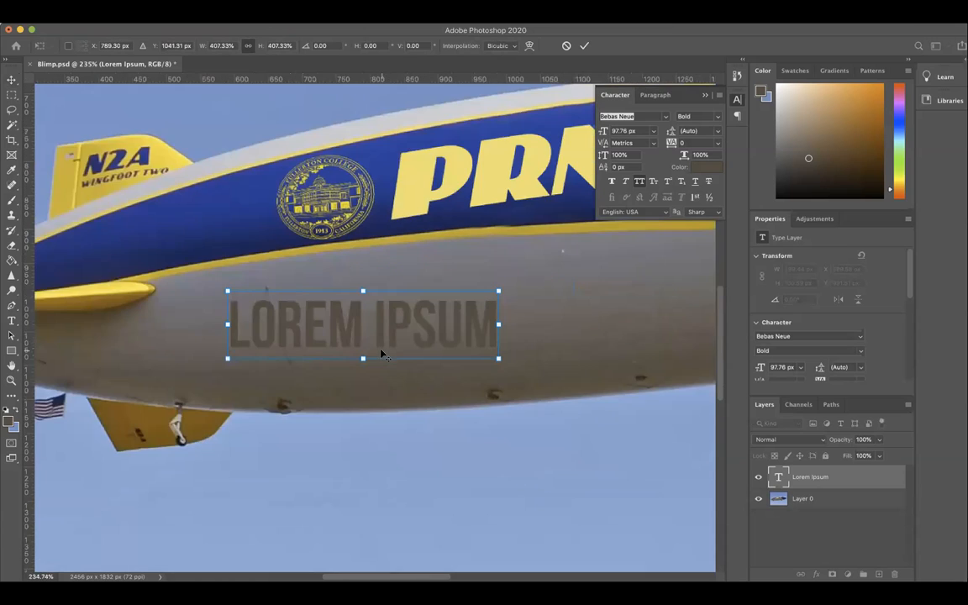
pyautogui.moveTo(453, 313); pyautogui.dragTo(640, 253)
pyautogui.moveTo(476, 327); pyautogui.dragTo(476, 342)
pyautogui.moveTo(572, 333); pyautogui.dragTo(571, 327)
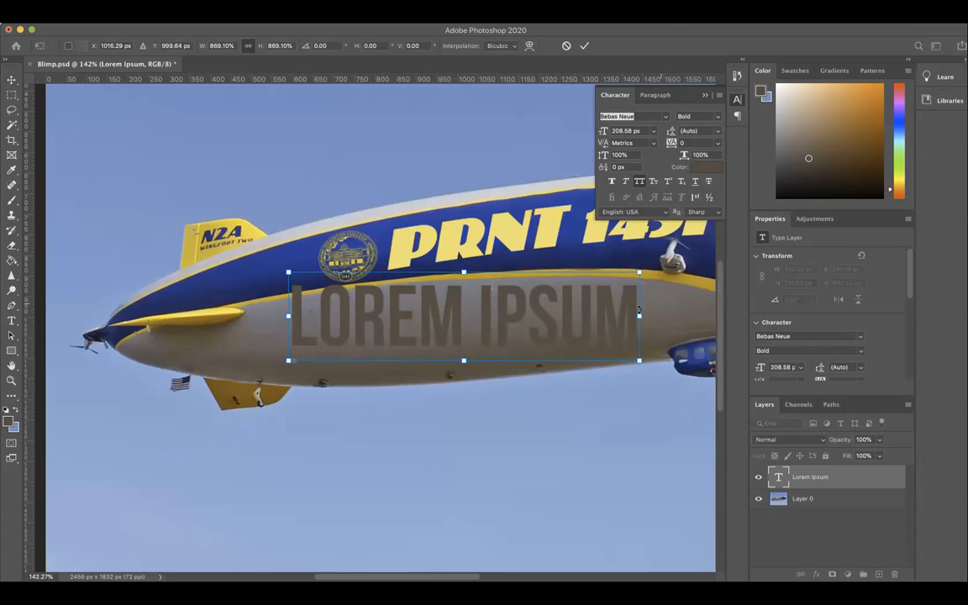
# - Rotate the placeholder text to about -5.19° along the blimp's slope and fit it onto the grey underside
pyautogui.moveTo(453, 276); pyautogui.dragTo(432, 286)
pyautogui.moveTo(628, 327); pyautogui.dragTo(570, 310)
pyautogui.press('Return')
pyautogui.click(544, 453)
# - Look at the Data-List-Combined file in the Sample Data folder
pyautogui.doubleClick(412, 322)
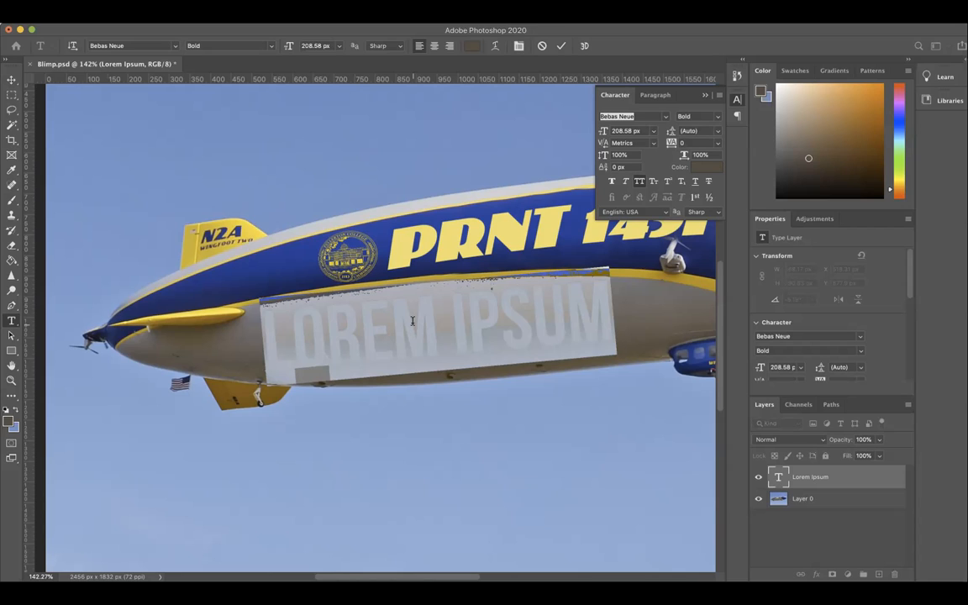
pyautogui.tripleClick(330, 329)
pyautogui.hscroll(-1, 467, 106)
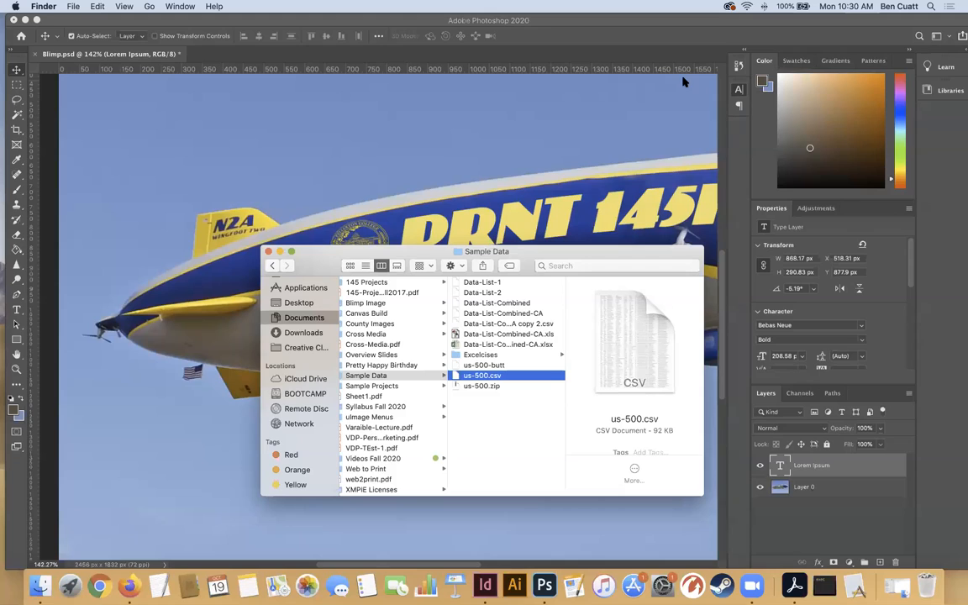
pyautogui.click(504, 303)
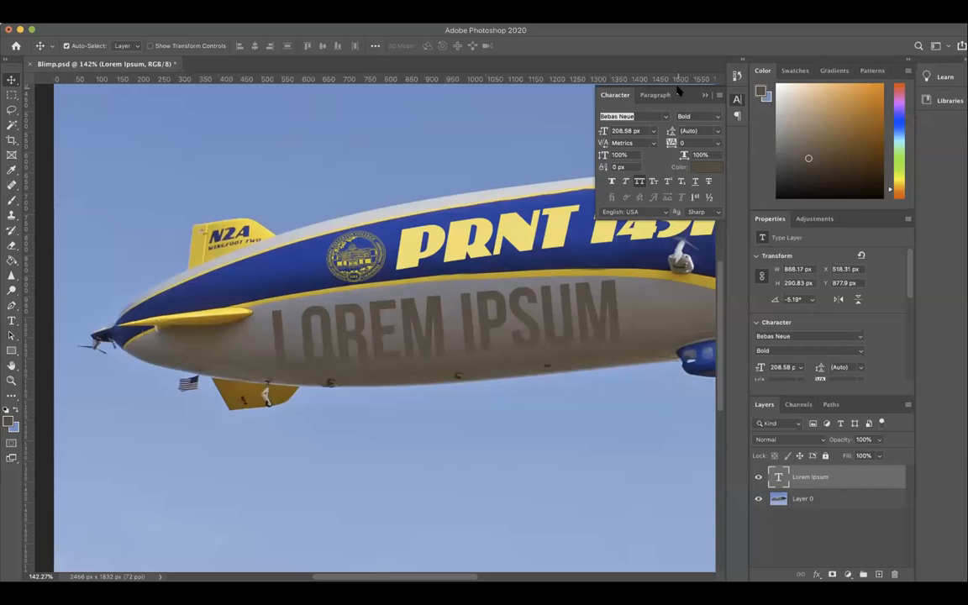
# - Replace the placeholder text on the blimp with the variable name first_name
pyautogui.doubleClick(426, 317)
pyautogui.write('FI')
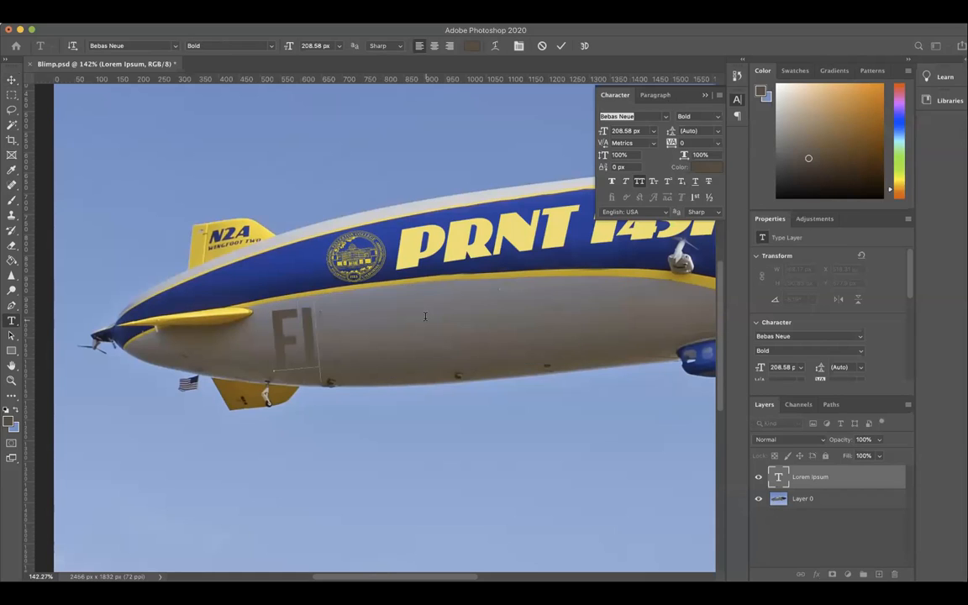
pyautogui.write('RST')
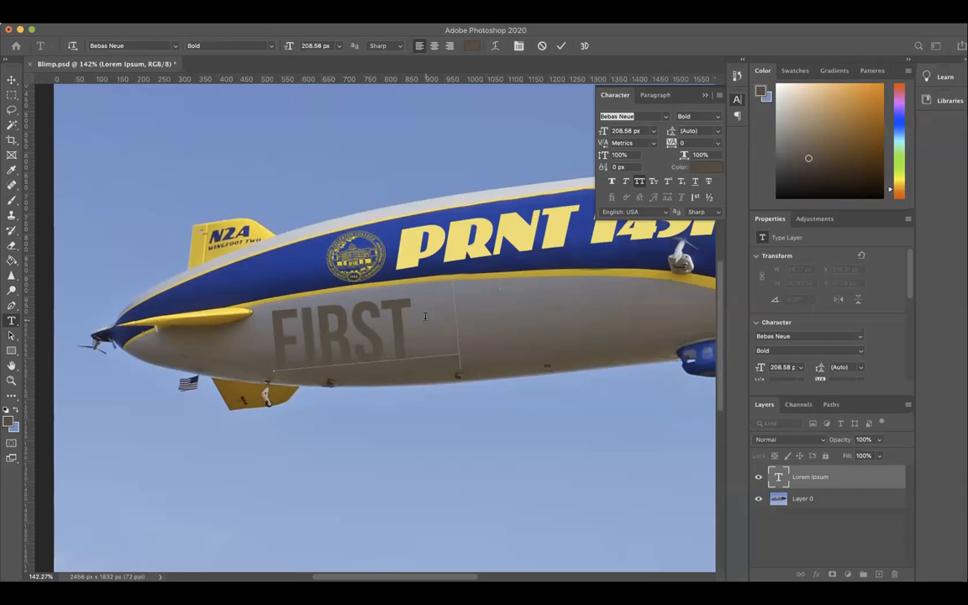
pyautogui.write(' NAME')
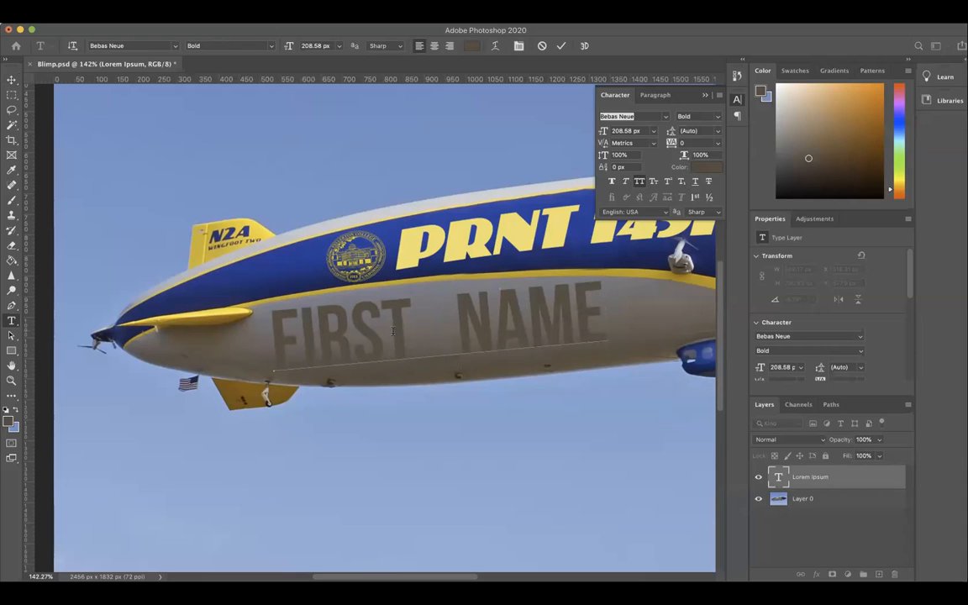
# - Enclose the first_name text in angle brackets
pyautogui.click(418, 346)
pyautogui.moveTo(447, 346); pyautogui.dragTo(458, 344)
pyautogui.write('<')
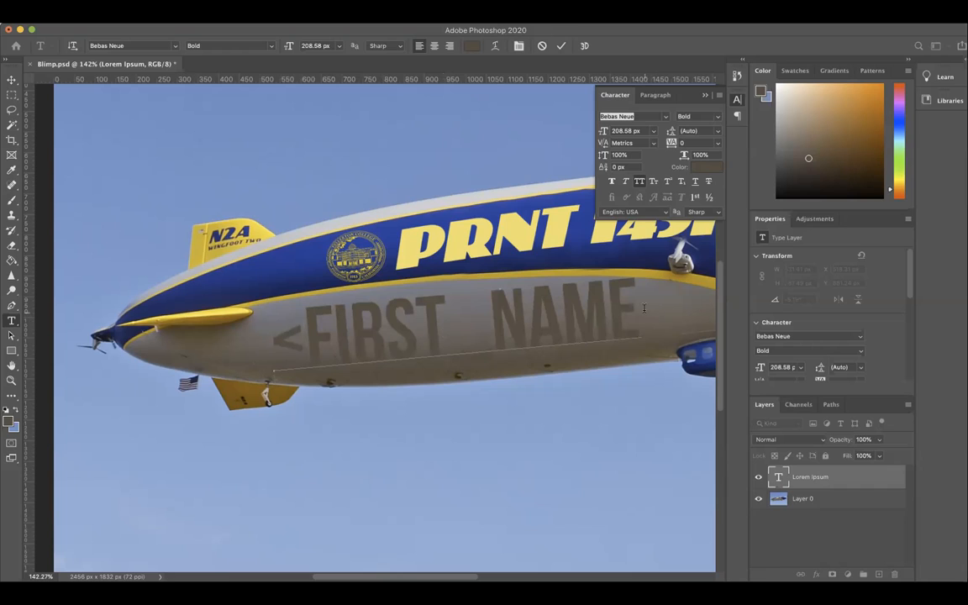
pyautogui.write('>')
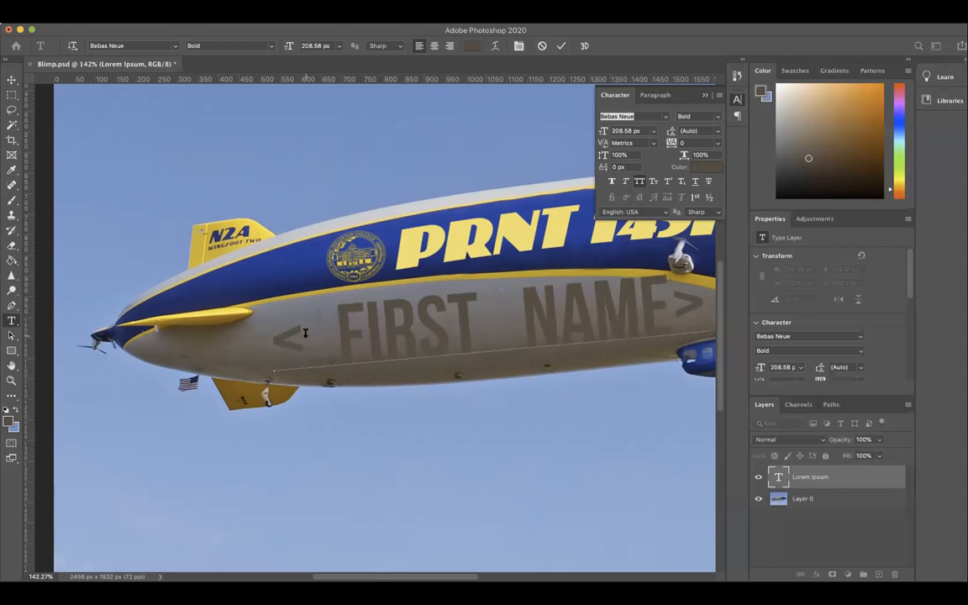
# - Remove the extra characters between the angle brackets and the variable name so the text reads <first_name>
pyautogui.click(667, 316)
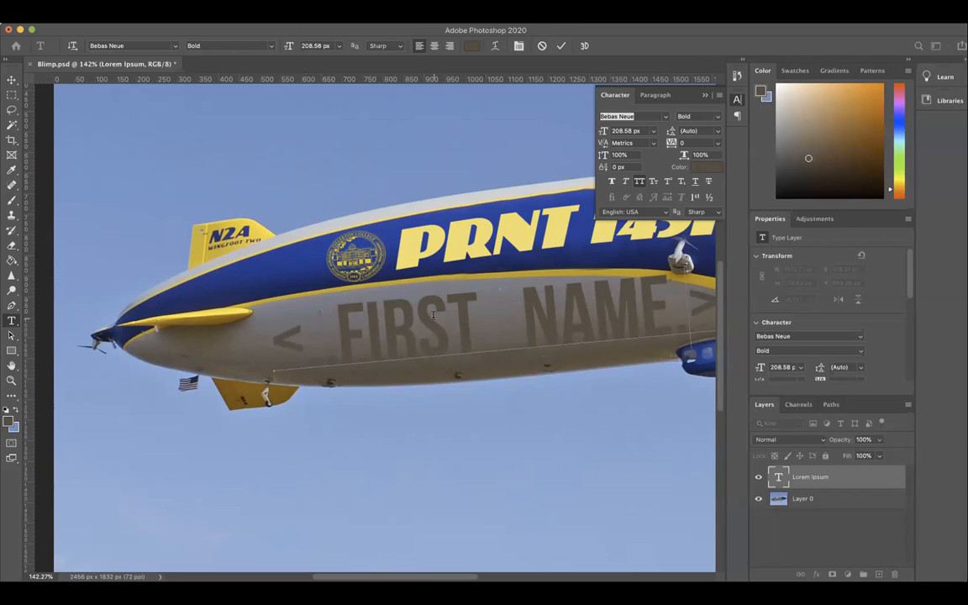
pyautogui.press('BackSpace')
pyautogui.press('BackSpace')
pyautogui.click(310, 352)
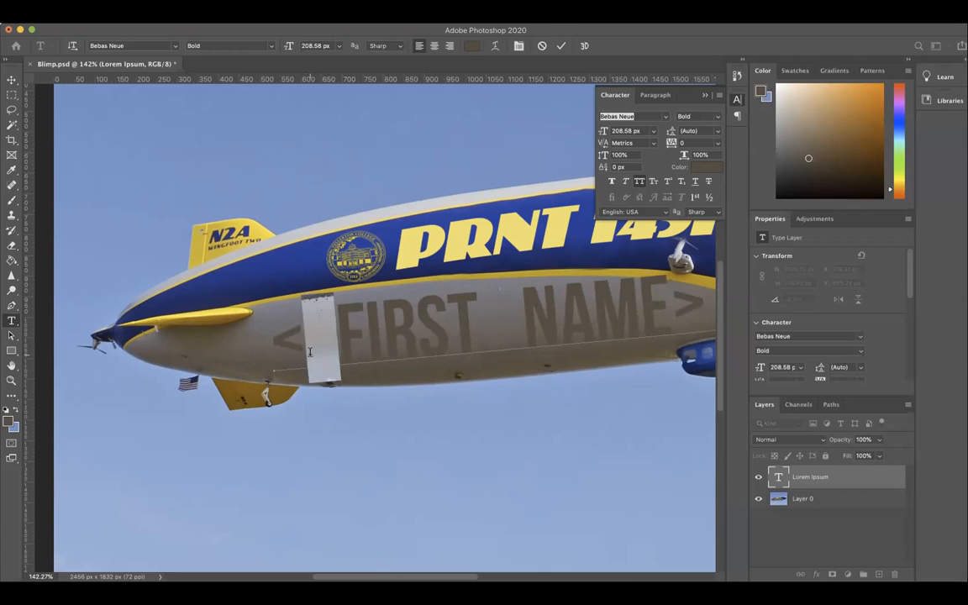
pyautogui.press('BackSpace')
pyautogui.press('BackSpace')
# - Shift the <first_name> text toward the blimp's tail, to about X 455 px, Y 866 px
pyautogui.click(11, 80)
pyautogui.moveTo(347, 301); pyautogui.dragTo(331, 299)
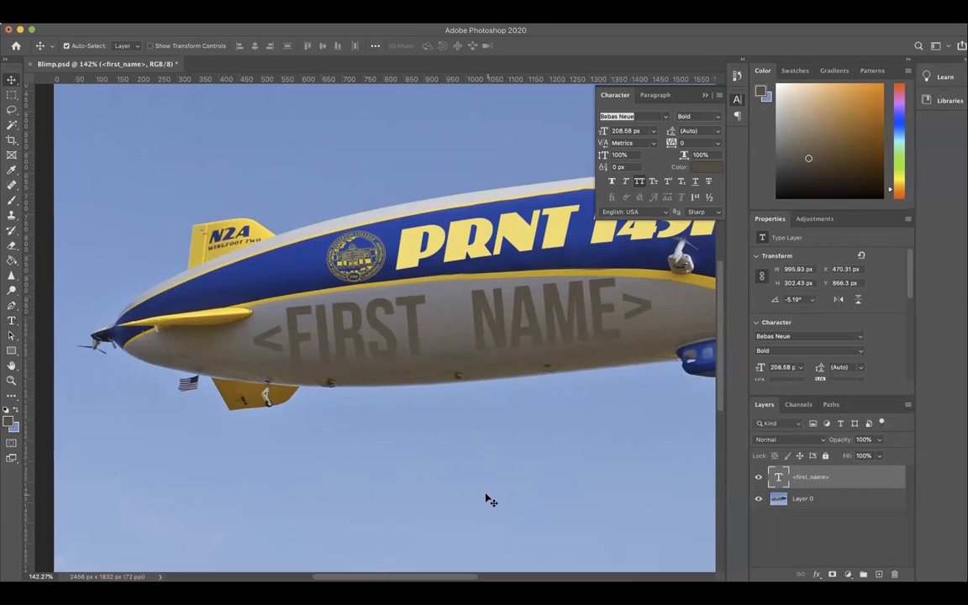
pyautogui.click(442, 449)
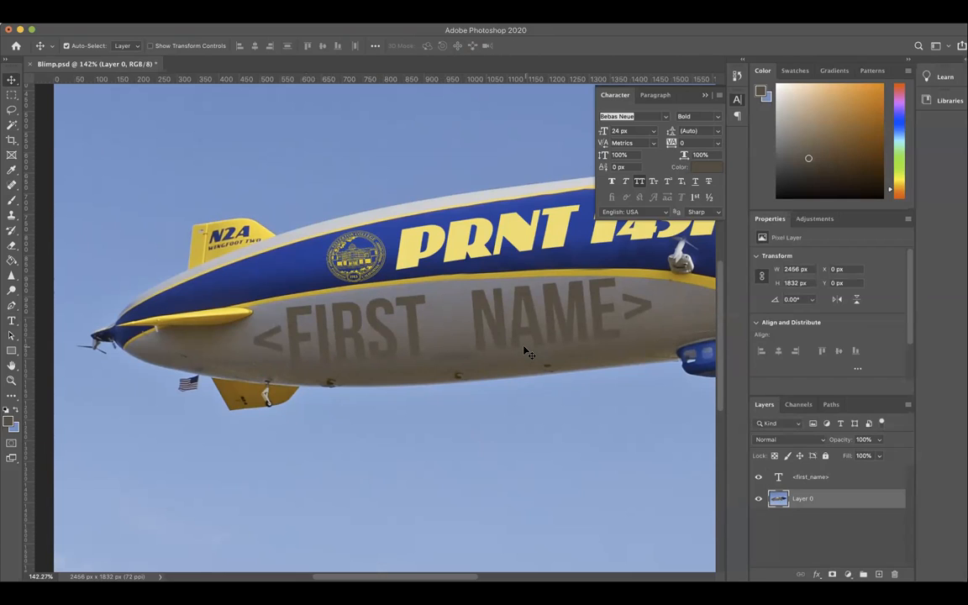
pyautogui.click(526, 323)
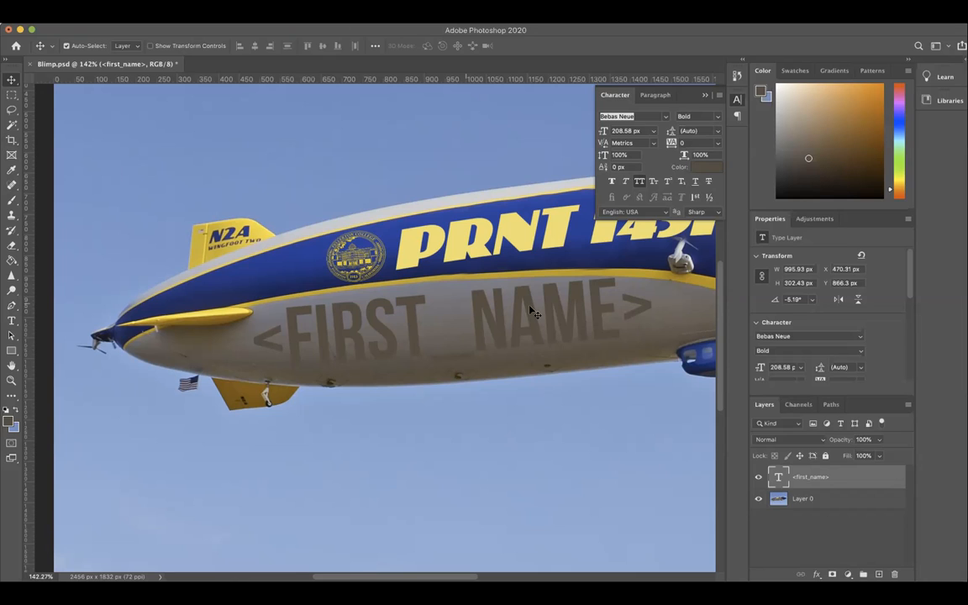
pyautogui.moveTo(546, 279); pyautogui.dragTo(538, 279)
# - Apply an Arch warp to the <first_name> text and switch the warp orientation so its ends curve
pyautogui.click(109, 17)
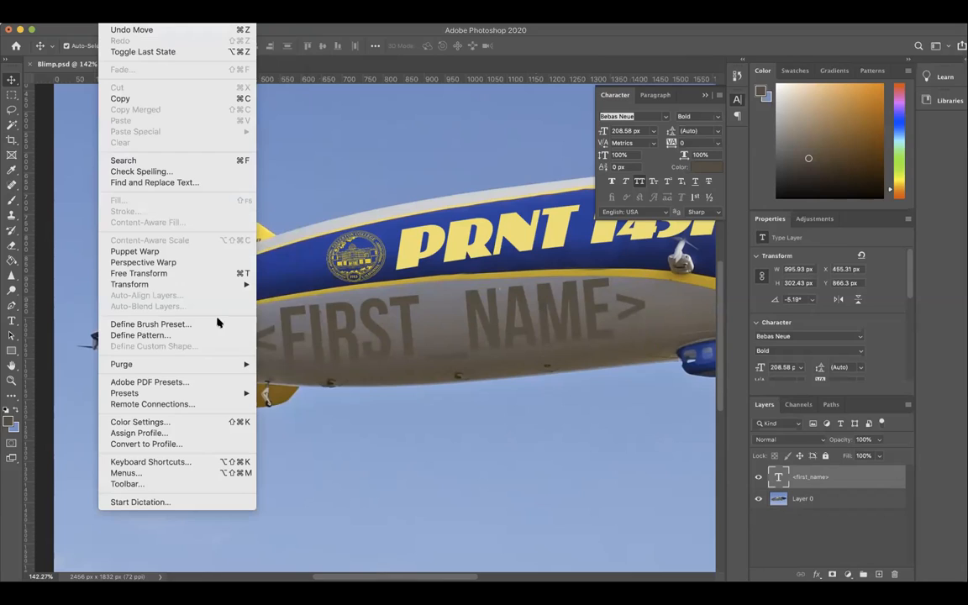
pyautogui.moveTo(212, 284)
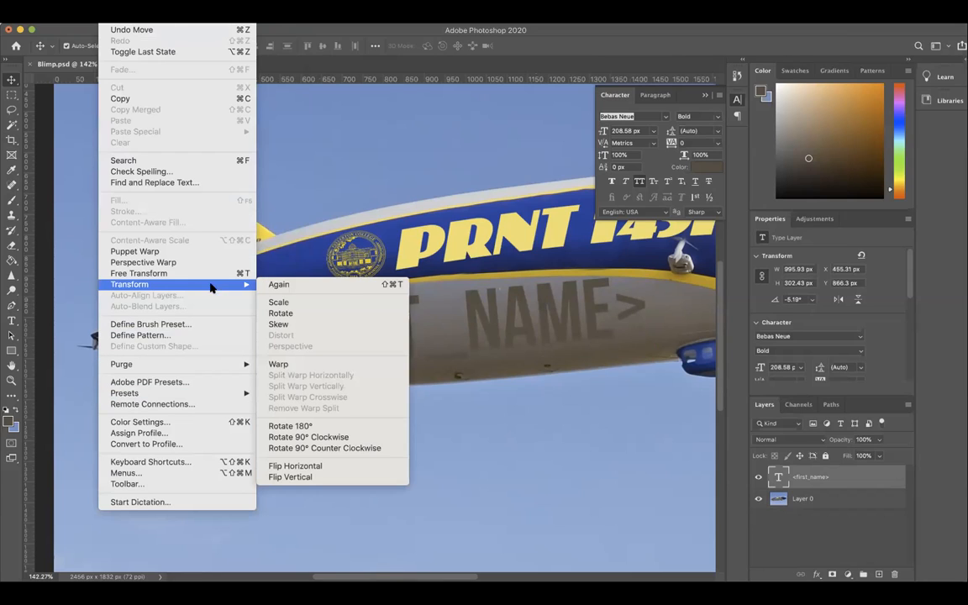
pyautogui.click(343, 364)
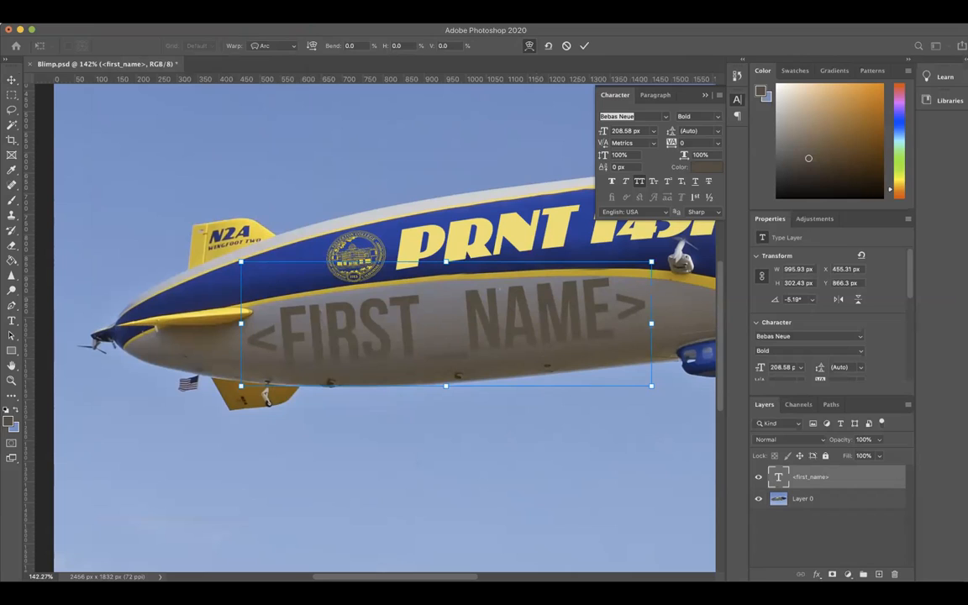
pyautogui.click(277, 46)
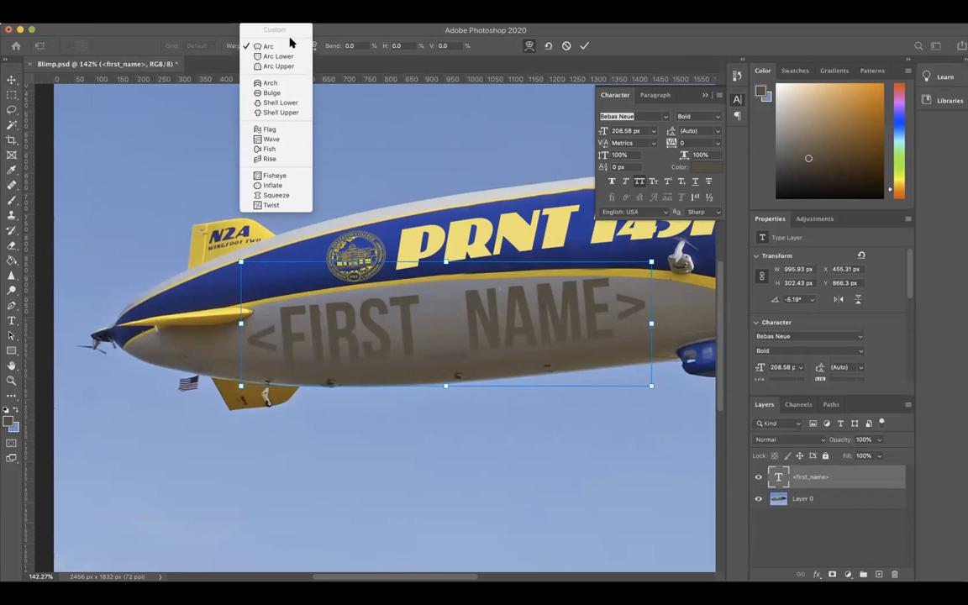
pyautogui.click(286, 84)
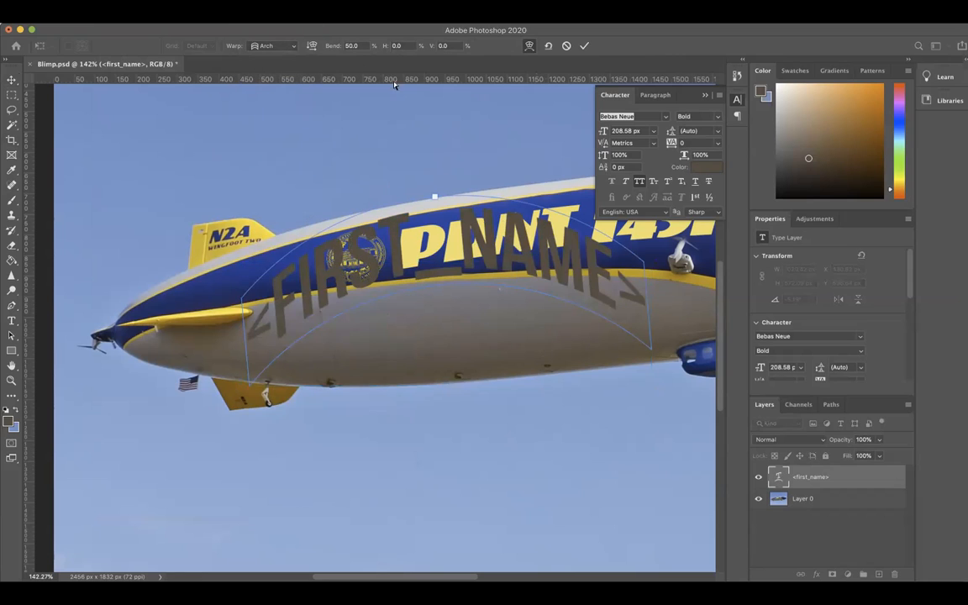
pyautogui.click(312, 46)
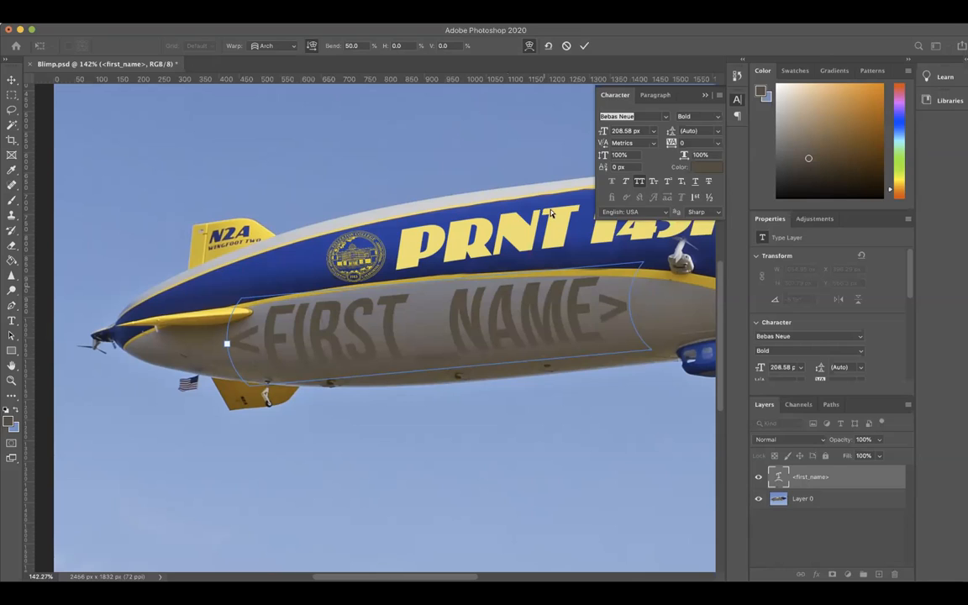
# - Set the Arch warp's bend on the <first_name> text to 30%
pyautogui.click(361, 46)
pyautogui.press('Down')
pyautogui.press('Down')
pyautogui.press('Down')
pyautogui.press('Down')
pyautogui.press('Down')
pyautogui.press('Down')
pyautogui.press('Down')
pyautogui.press('Down')
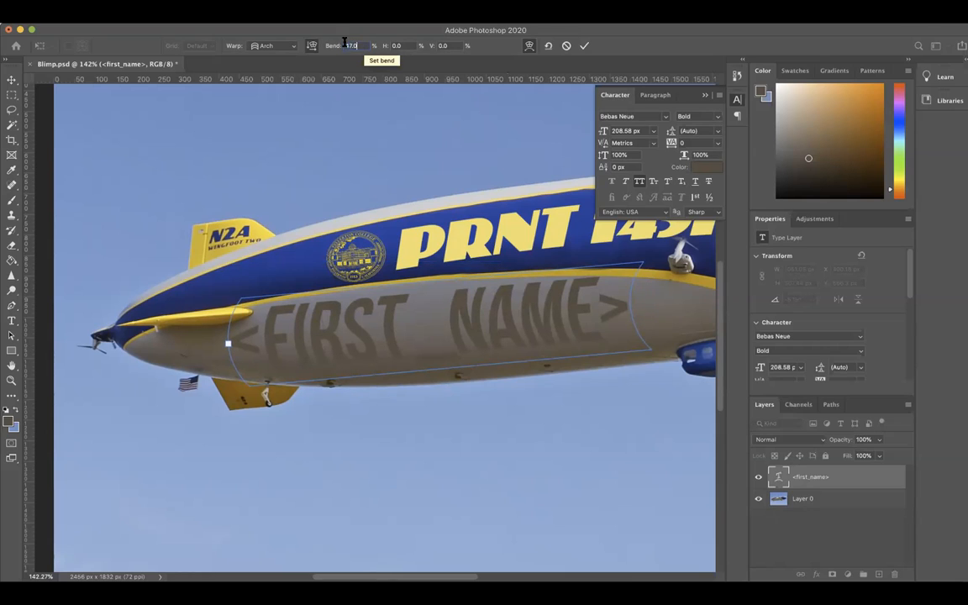
pyautogui.press('Down')
pyautogui.press('Down')
pyautogui.press('Down')
pyautogui.press('Down')
pyautogui.press('Down')
pyautogui.press('Down')
pyautogui.press('Down')
pyautogui.press('Down')
pyautogui.write('30')
pyautogui.press('Return')
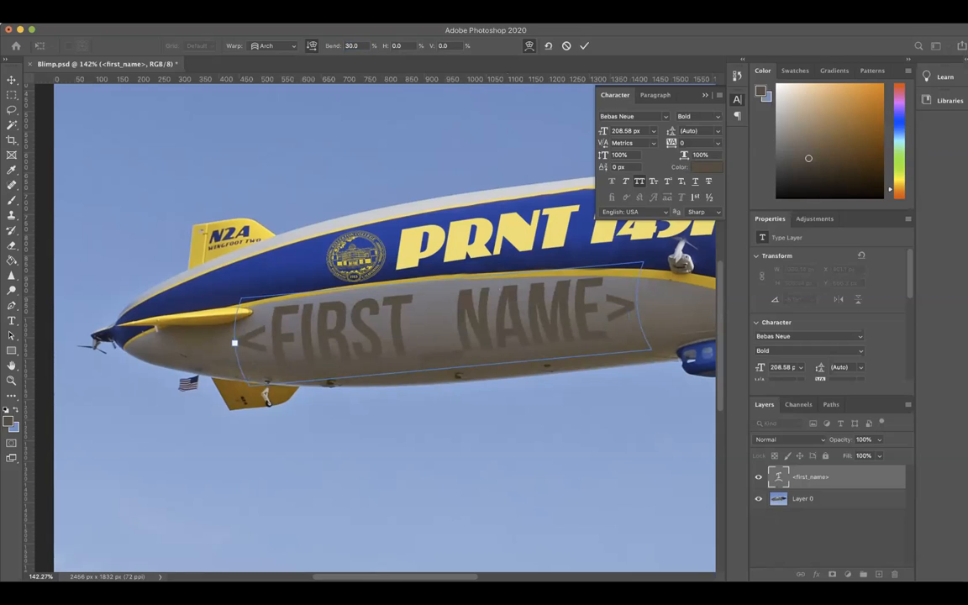
# - Set the Arch warp's bend to 25% and nudge the <first_name> text slightly down on the hull
pyautogui.moveTo(330, 46); pyautogui.dragTo(315, 47)
pyautogui.write('25')
pyautogui.press('Return')
pyautogui.moveTo(535, 313); pyautogui.dragTo(536, 318)
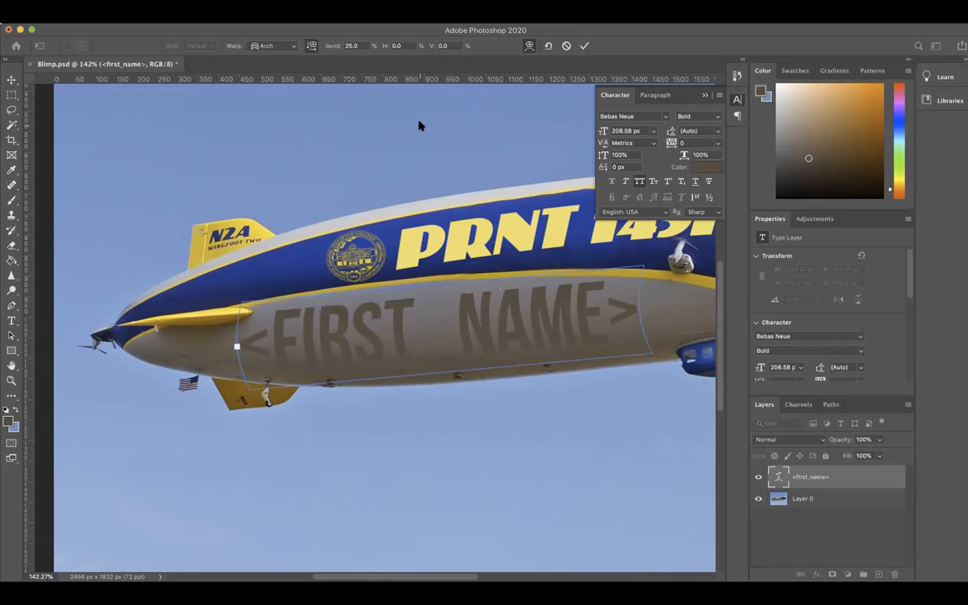
# - Set the Arch warp's bend on the <first_name> text to 20%
pyautogui.click(355, 46)
pyautogui.write('20')
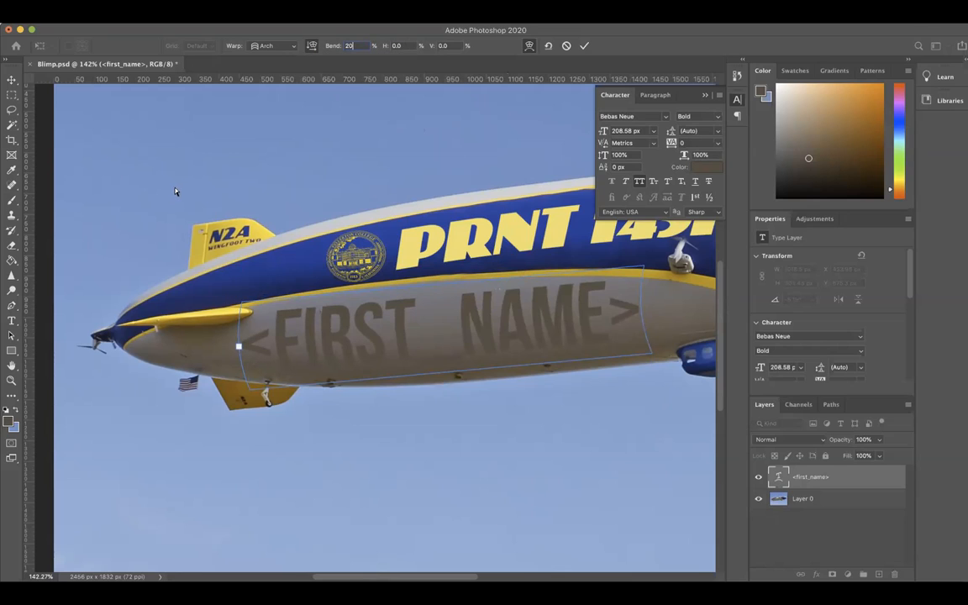
pyautogui.click(385, 345)
pyautogui.click(371, 368)
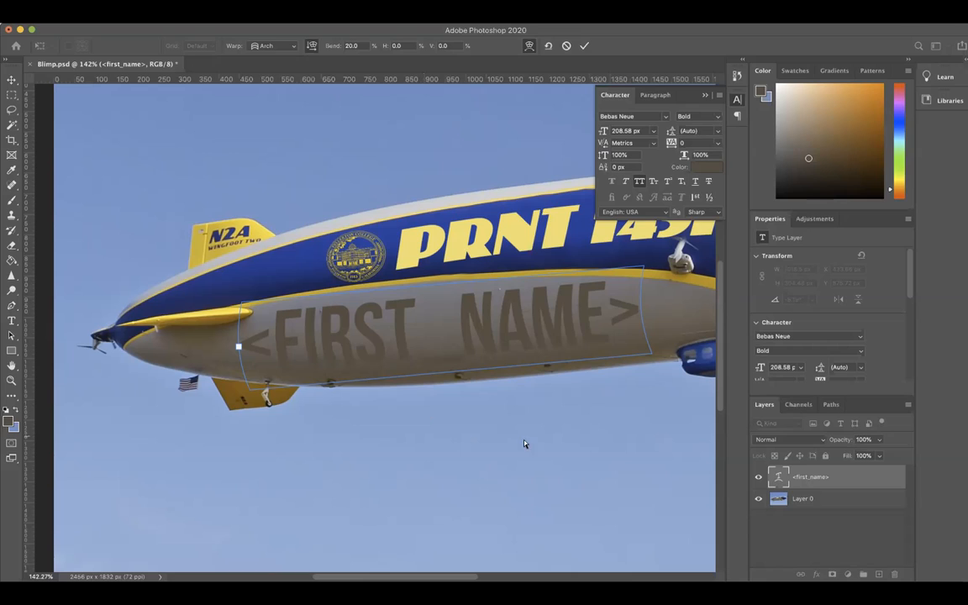
# - Set the <first_name> layer's blend mode to Multiply and its opacity to 32%
pyautogui.click(819, 440)
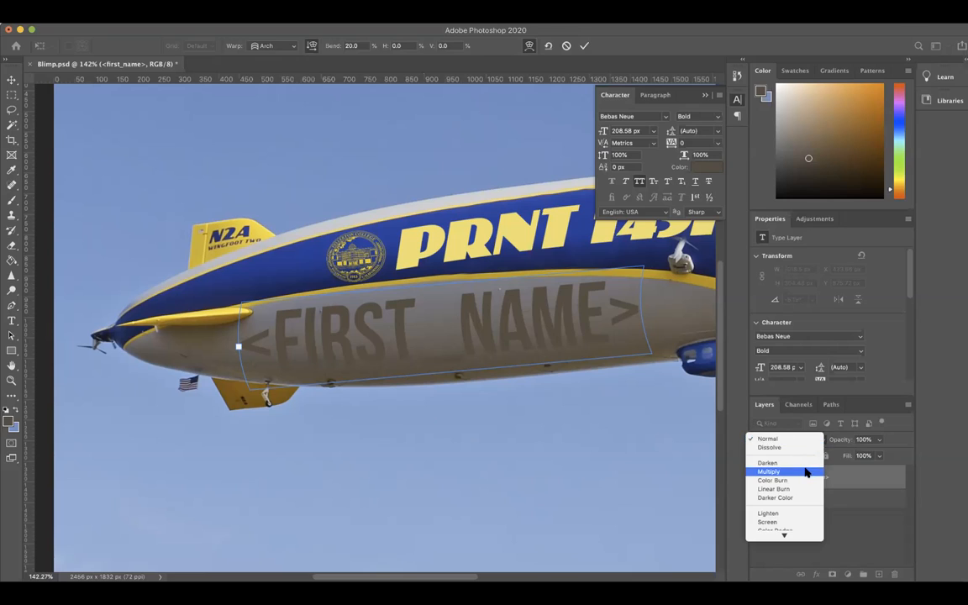
pyautogui.click(805, 471)
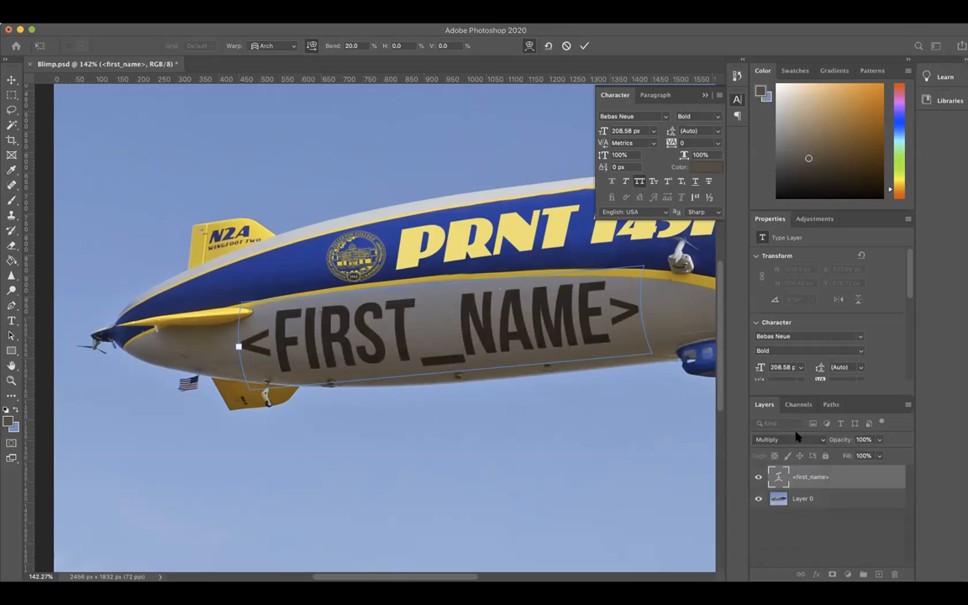
pyautogui.click(878, 440)
pyautogui.moveTo(879, 453); pyautogui.dragTo(844, 454)
pyautogui.click(572, 422)
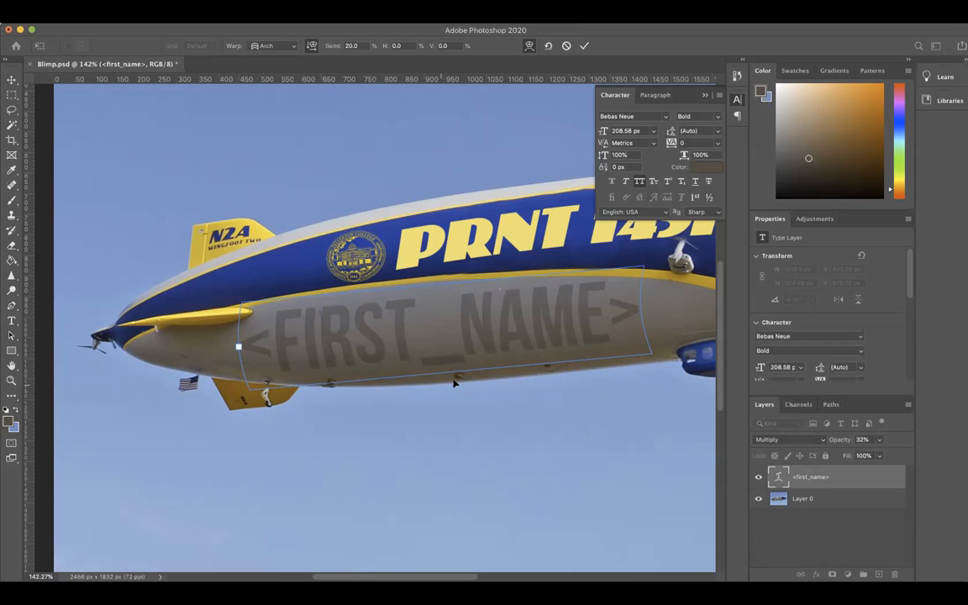
# - Turn the blimp outline path into a selection, invert it and delete the sky around the blimp from Layer 0
pyautogui.hscroll(5, 457, 381)
pyautogui.scroll(4, 457, 380)
pyautogui.scroll(-5, 455, 377)
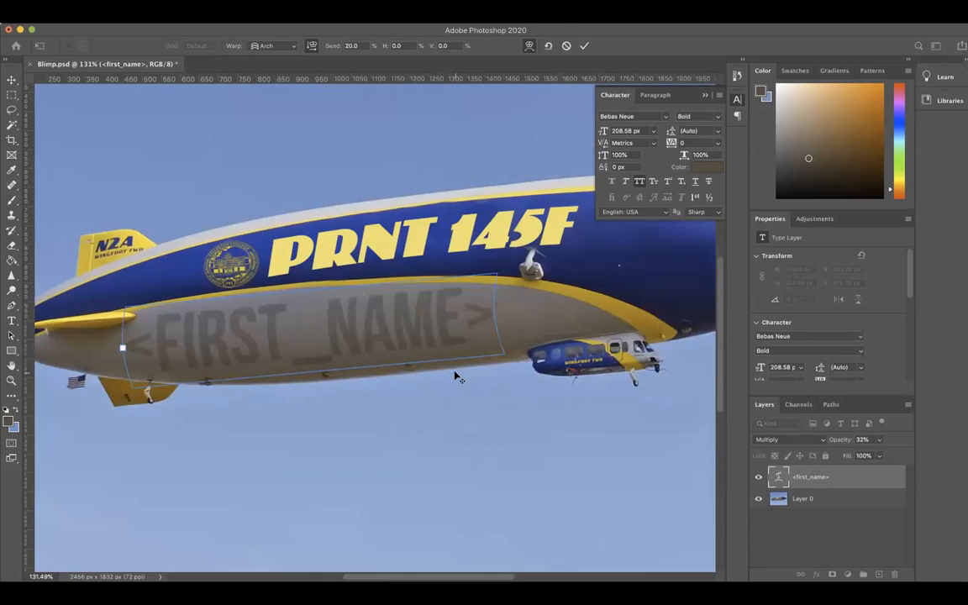
pyautogui.press('super+0')
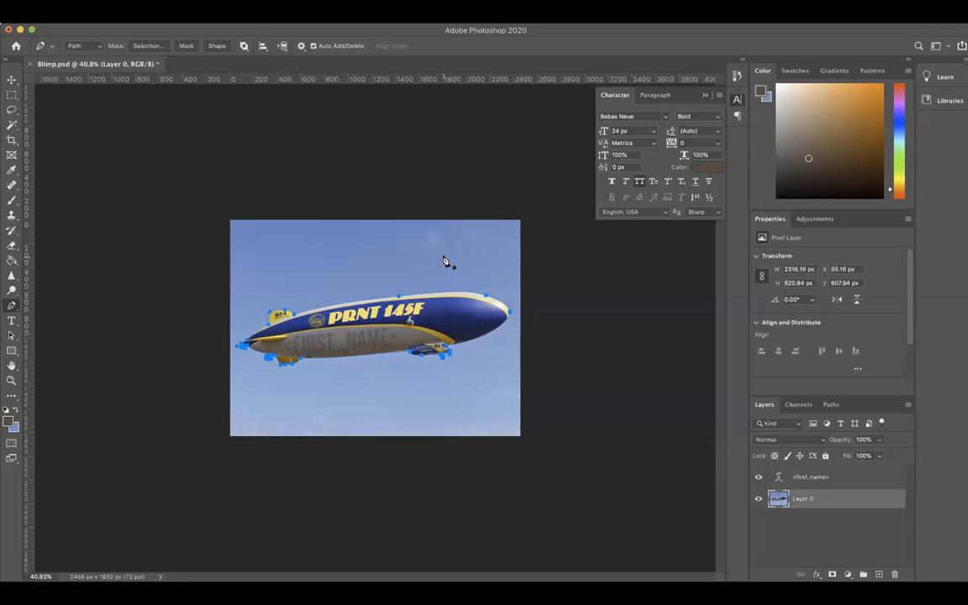
pyautogui.rightClick(399, 296)
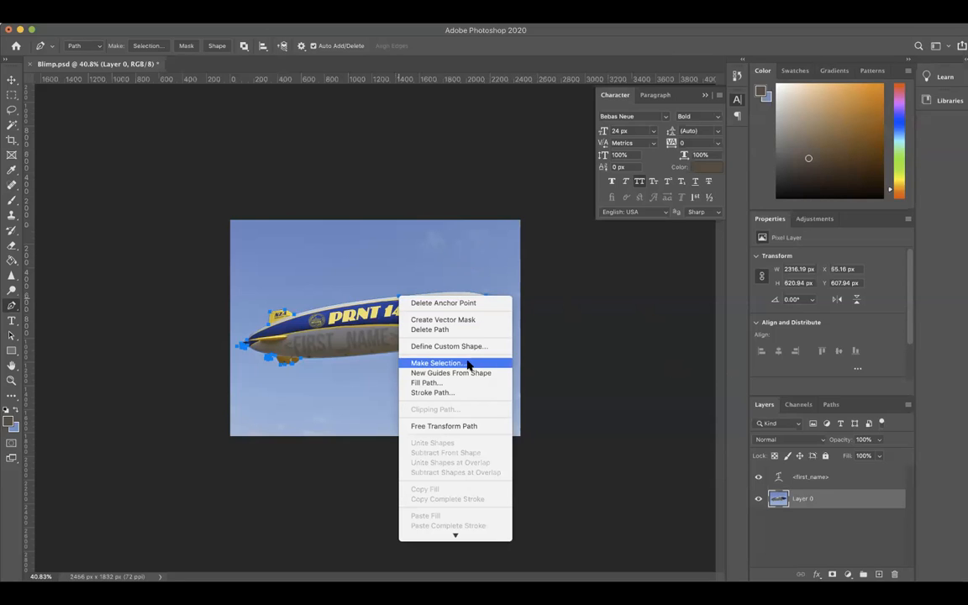
pyautogui.click(440, 363)
pyautogui.click(545, 211)
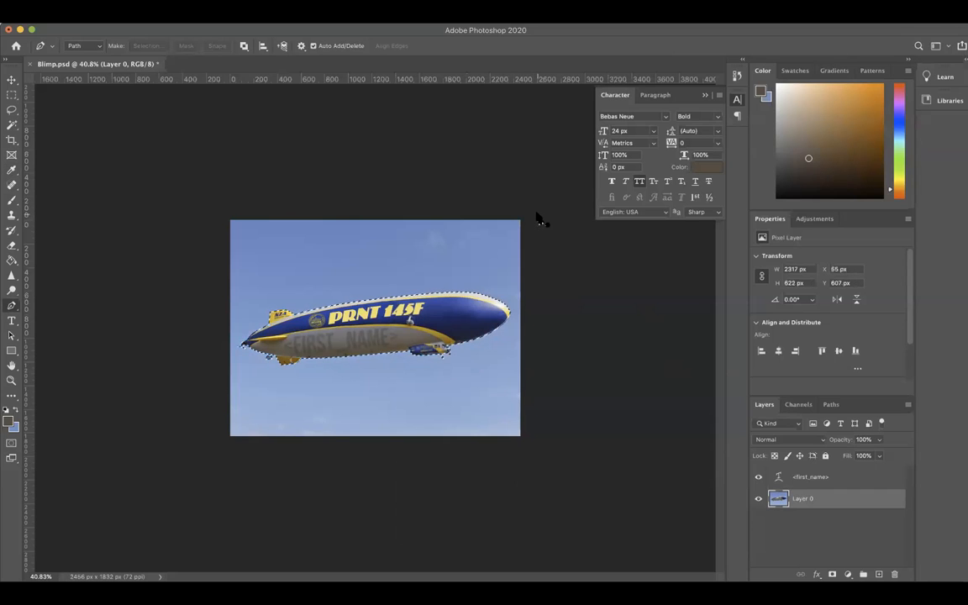
pyautogui.press('shift+super+i')
pyautogui.press('BackSpace')
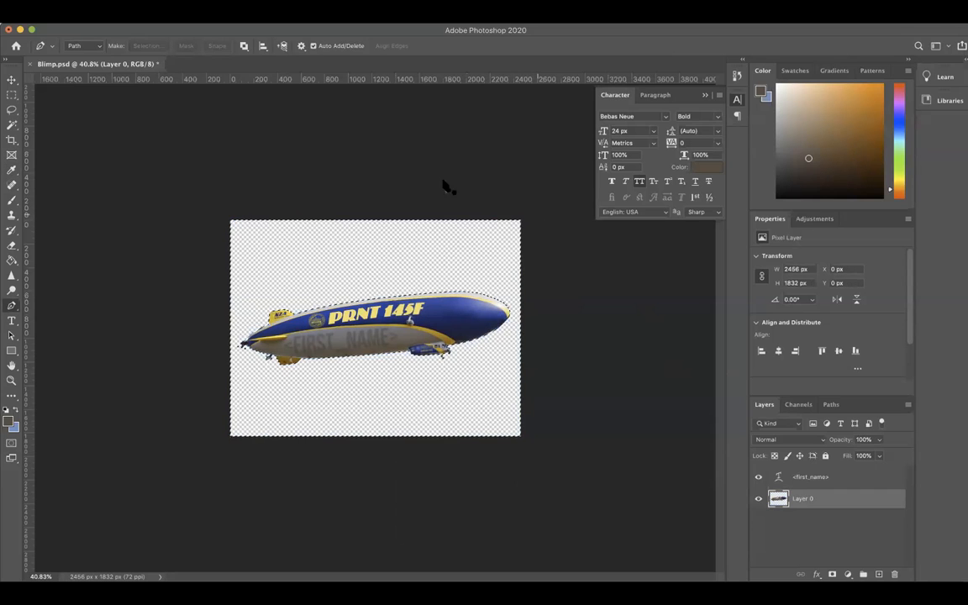
# - Clear the selection around the cut-out blimp and save Blimp.psd
pyautogui.click(12, 96)
pyautogui.click(337, 241)
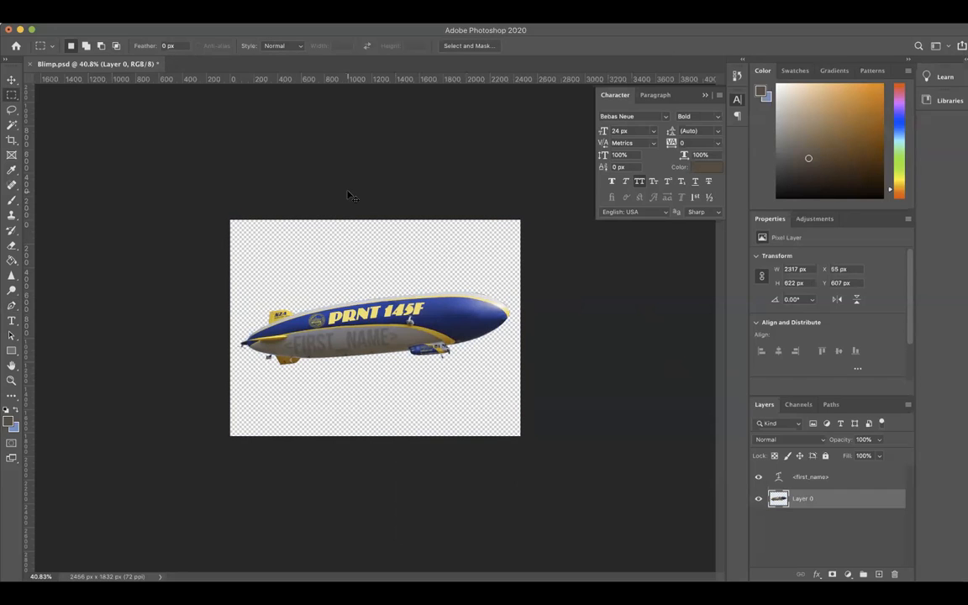
pyautogui.press('super+s')
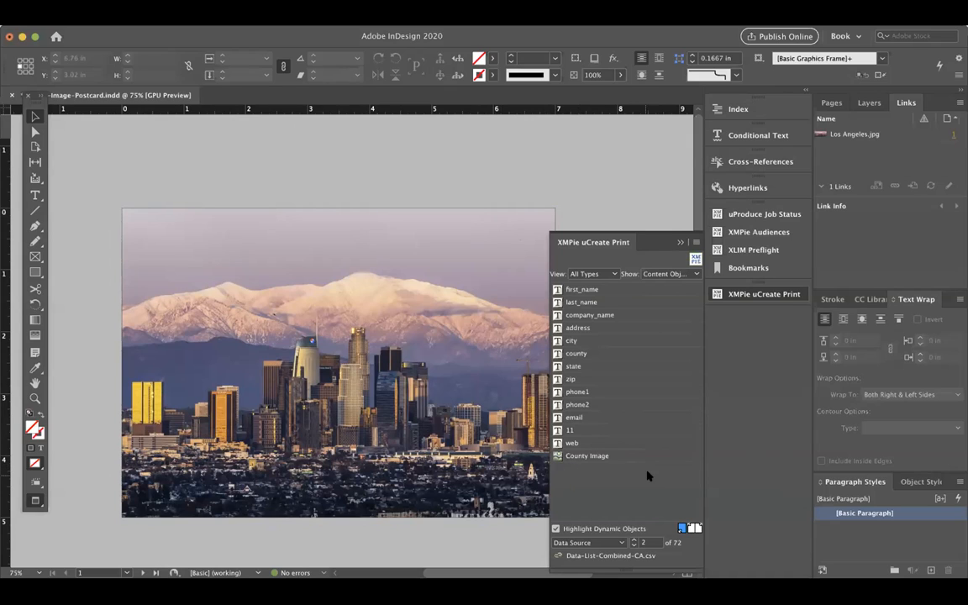
# - In the InDesign postcard, start a new XMPie content object named Blimp, type Graphic, with the annotation "Name on Blimp"
pyautogui.click(311, 478)
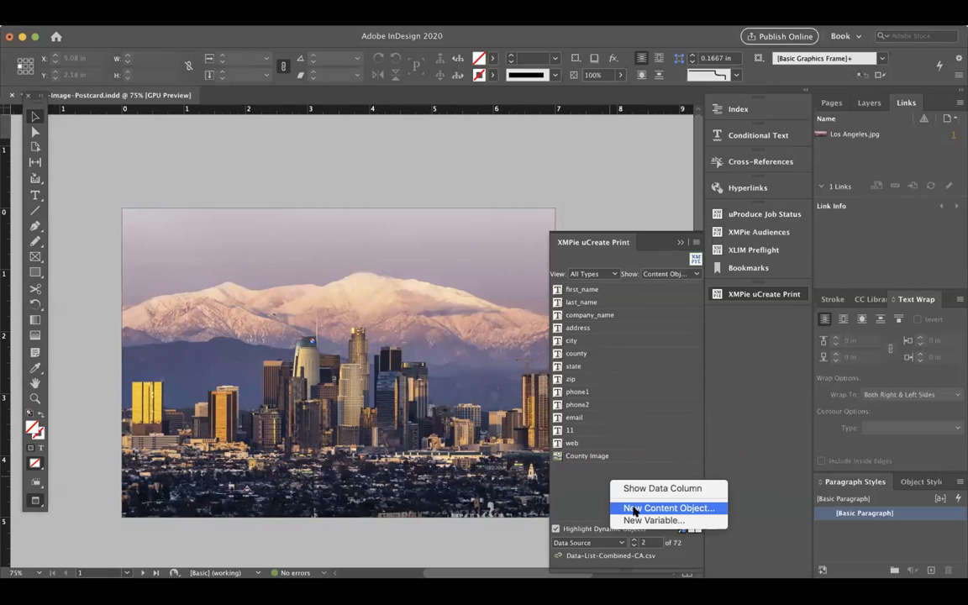
pyautogui.click(635, 510)
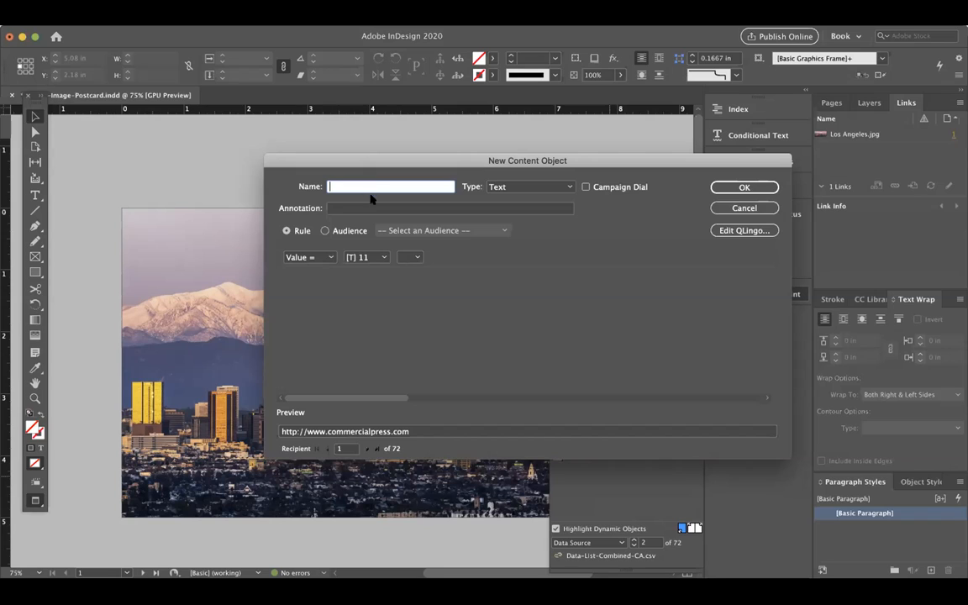
pyautogui.write('Blimp')
pyautogui.click(530, 186)
pyautogui.click(515, 240)
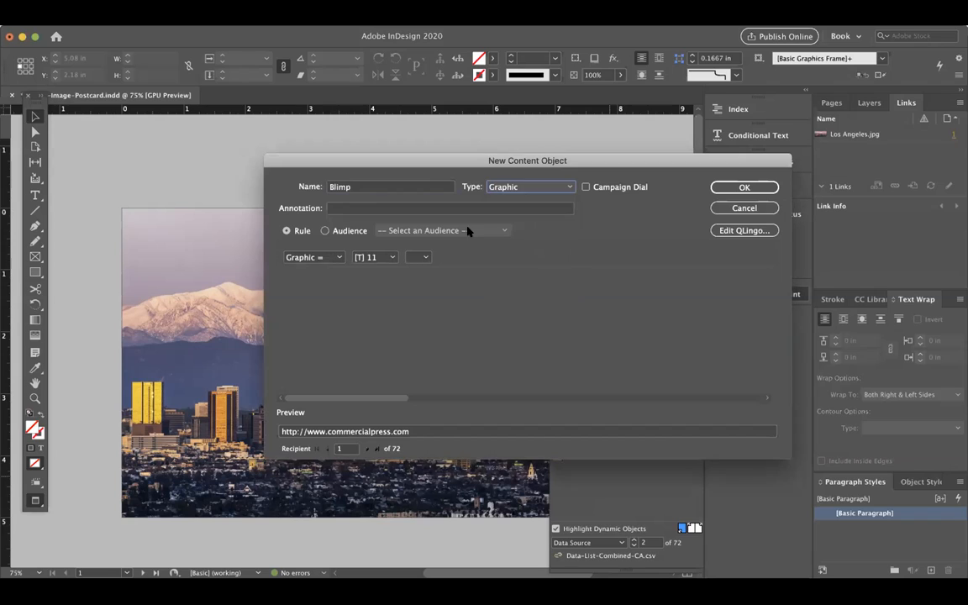
pyautogui.click(404, 209)
pyautogui.write('Name on B')
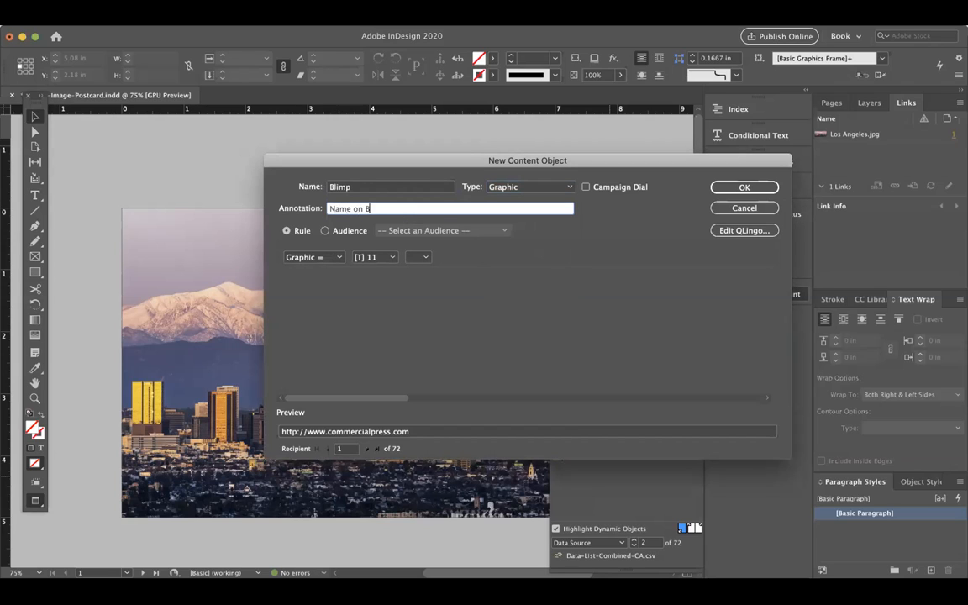
pyautogui.write('loimp')
# - Set the Blimp content object's graphic rule to the uImagePhoto function
pyautogui.click(375, 257)
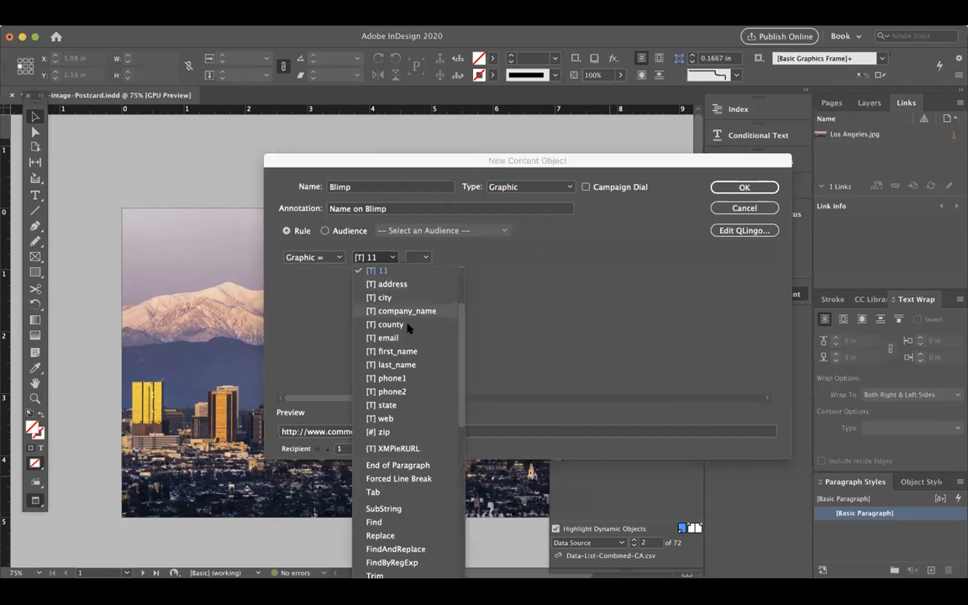
pyautogui.scroll(-3, 411, 329)
pyautogui.scroll(-5, 411, 330)
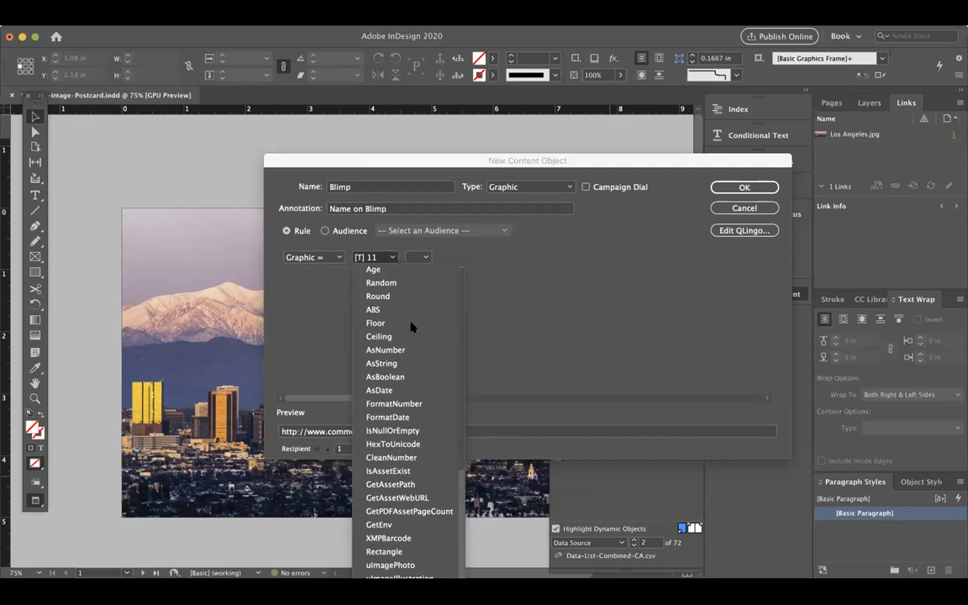
pyautogui.click(390, 564)
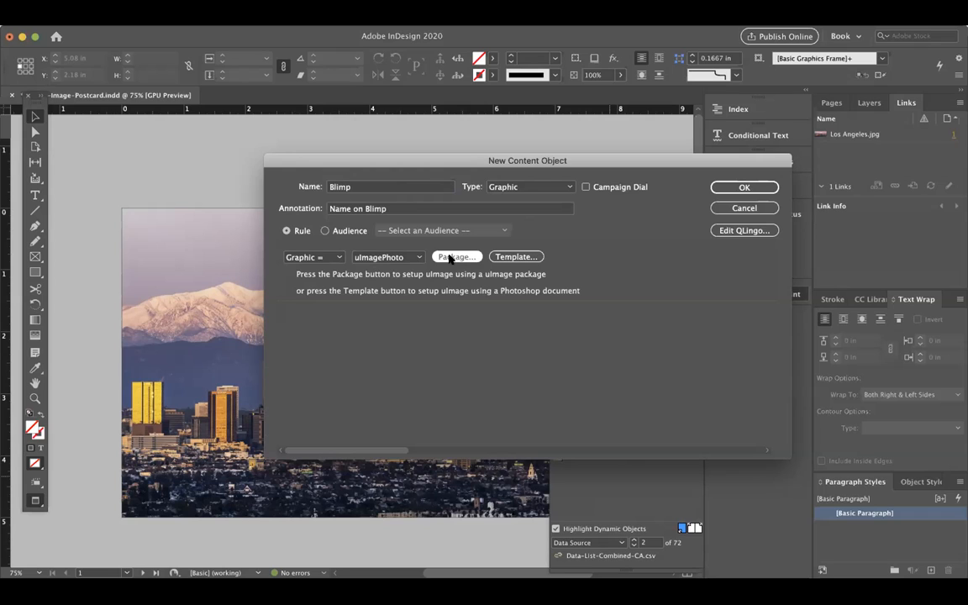
# - Set up uImage from a template, using Blimp.psd in the Blimp Image folder as the template document
pyautogui.click(515, 257)
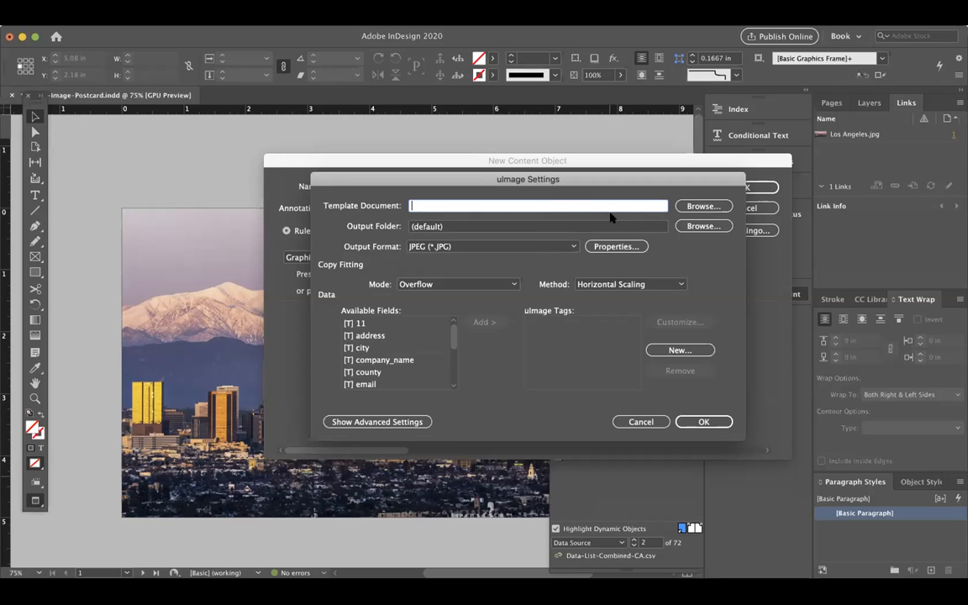
pyautogui.click(703, 206)
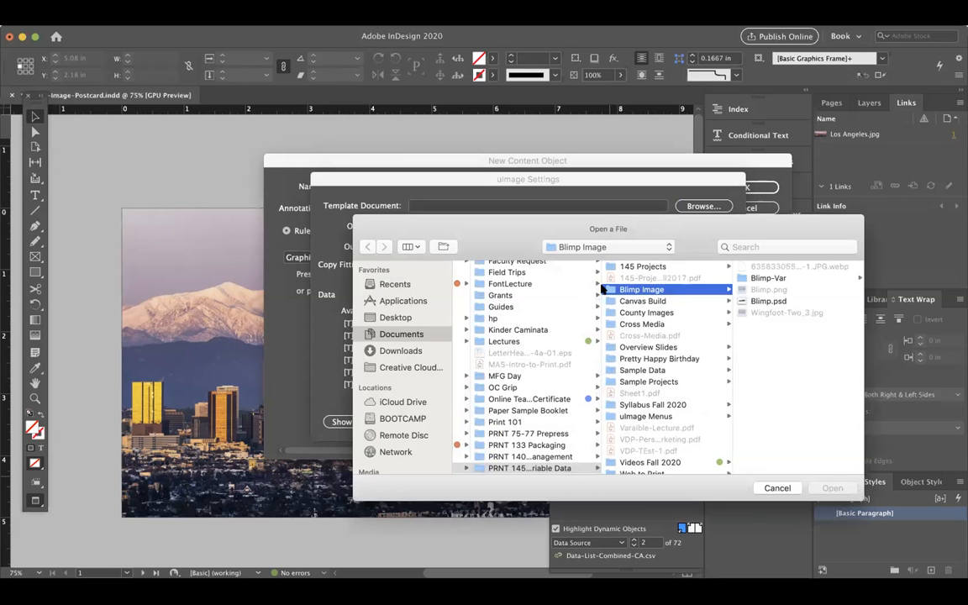
pyautogui.click(760, 302)
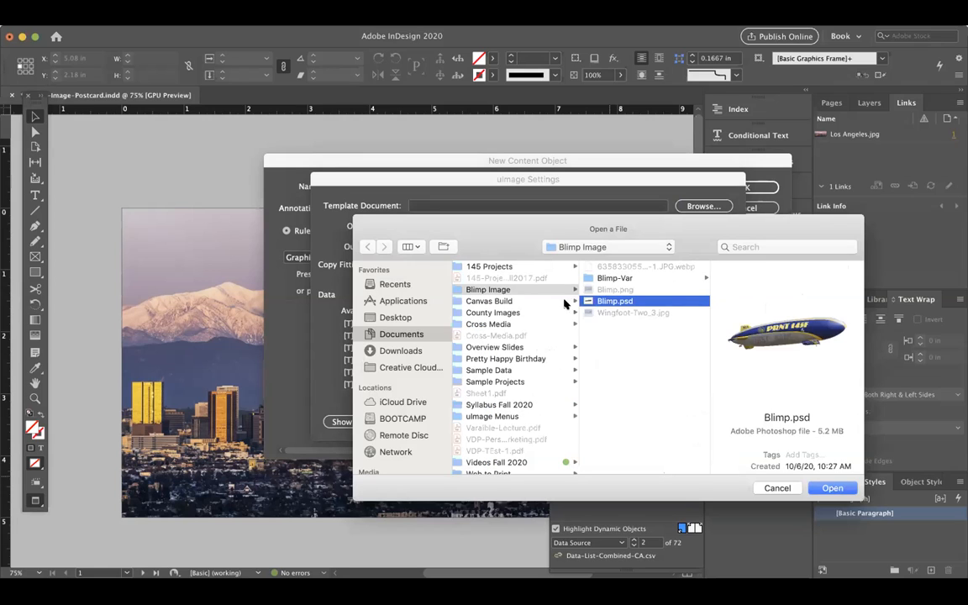
pyautogui.click(830, 487)
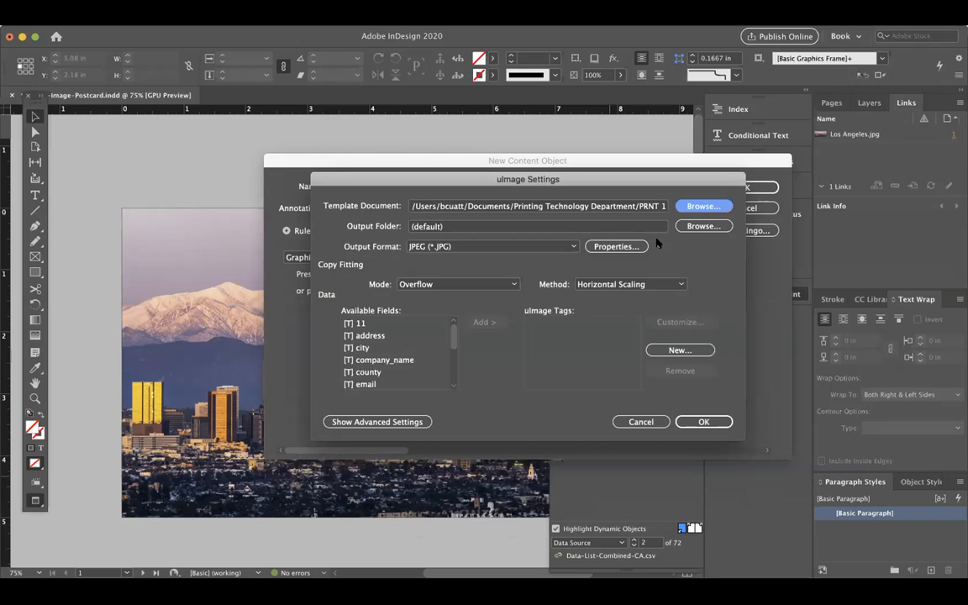
# - Set the uImage output folder to Blimp-Var and the output format to PNG
pyautogui.click(702, 226)
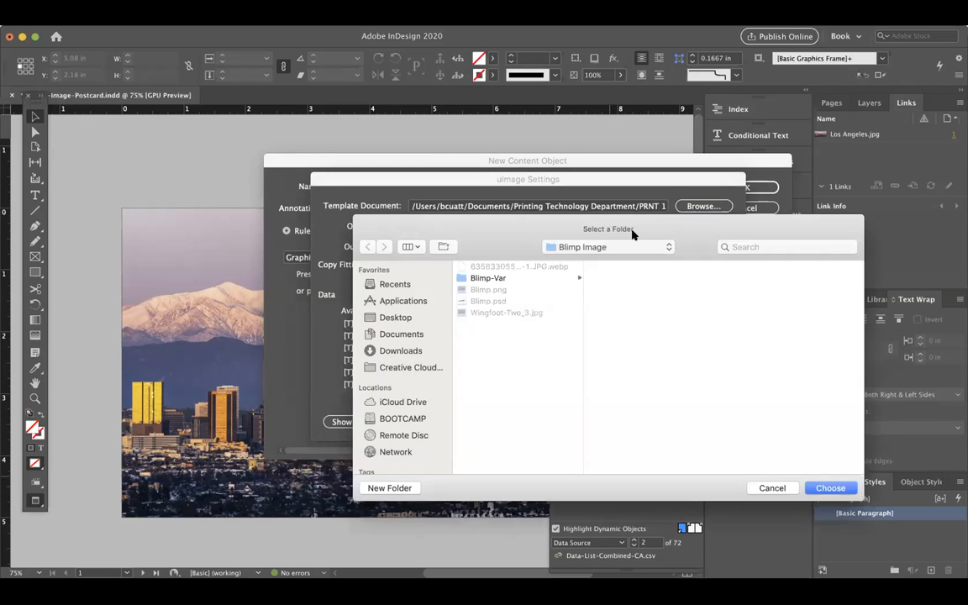
pyautogui.click(492, 279)
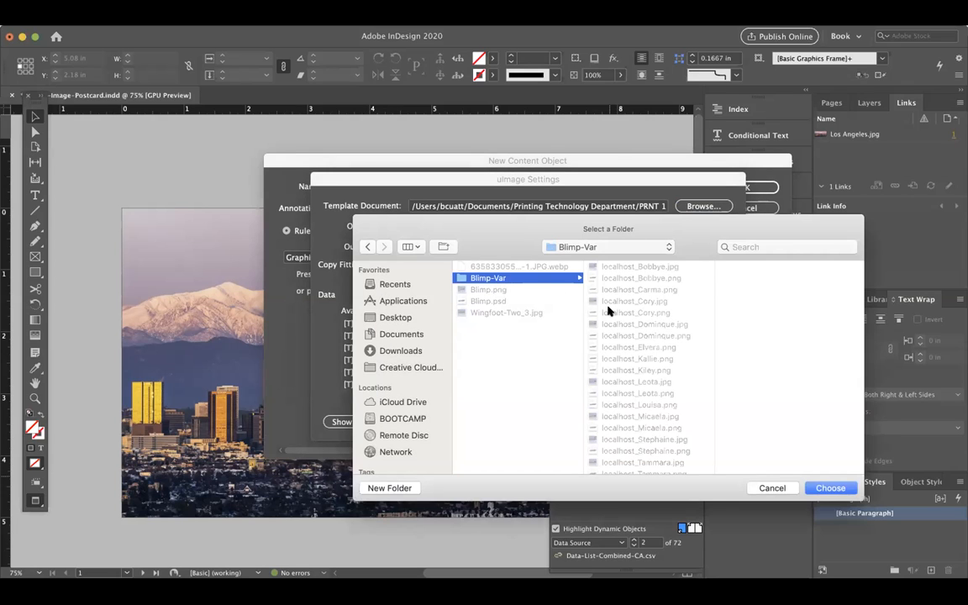
pyautogui.scroll(-2, 628, 315)
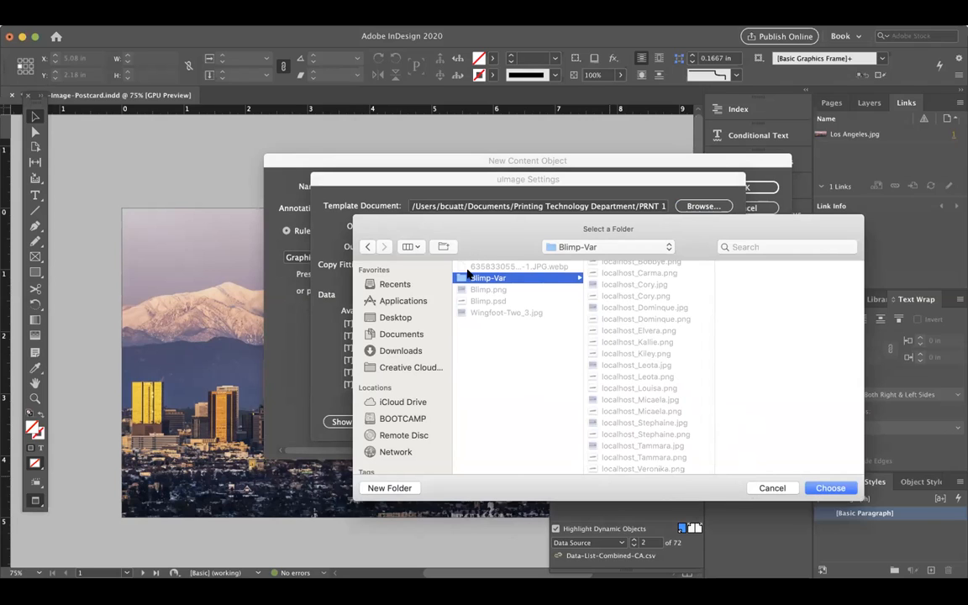
pyautogui.click(831, 488)
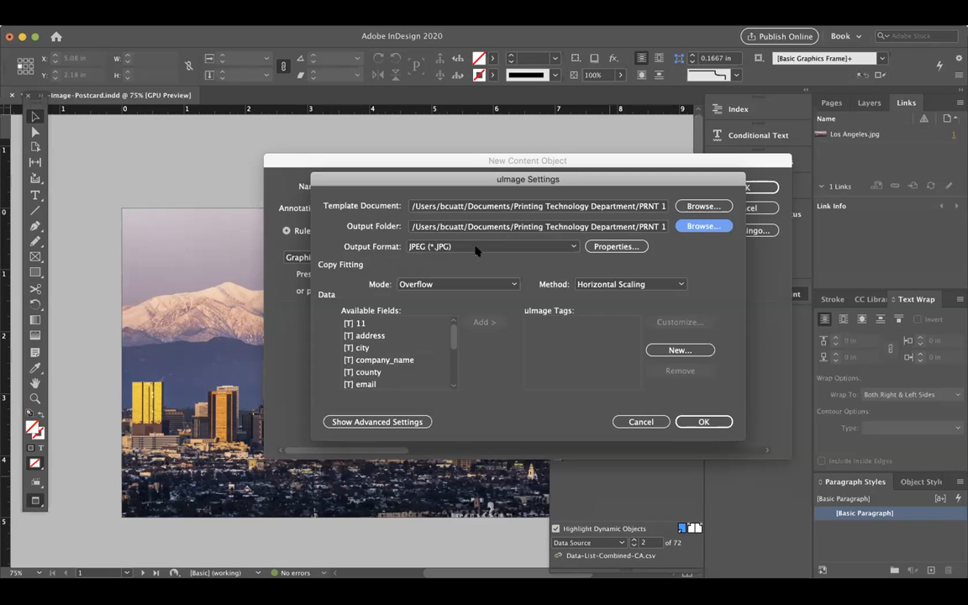
pyautogui.click(430, 246)
pyautogui.click(475, 286)
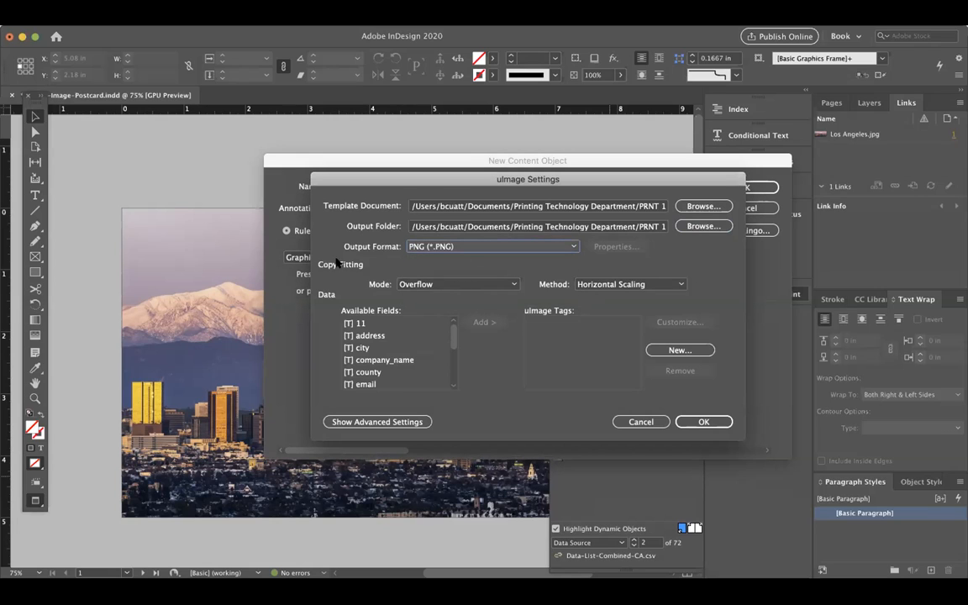
pyautogui.click(413, 285)
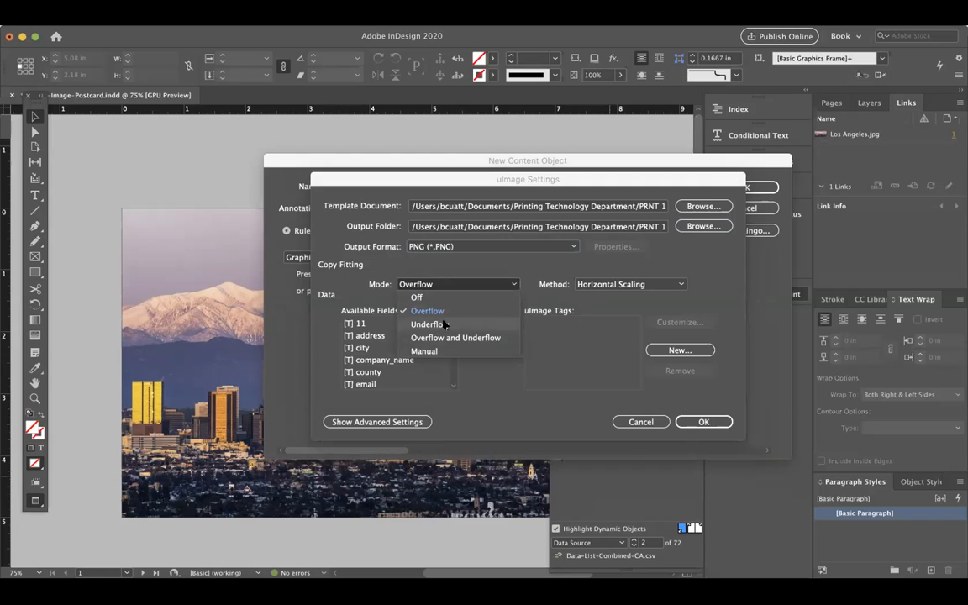
pyautogui.click(525, 273)
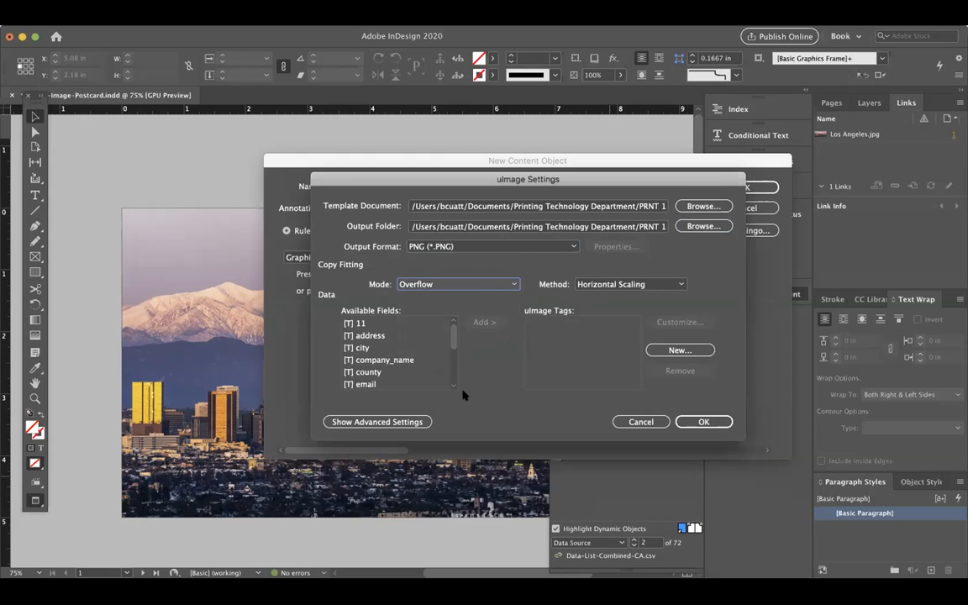
# - Add the first_name field as a uImage tag, accept the uImage settings and create the Blimp content object
pyautogui.scroll(-3, 432, 362)
pyautogui.scroll(4, 433, 362)
pyautogui.scroll(-1, 435, 345)
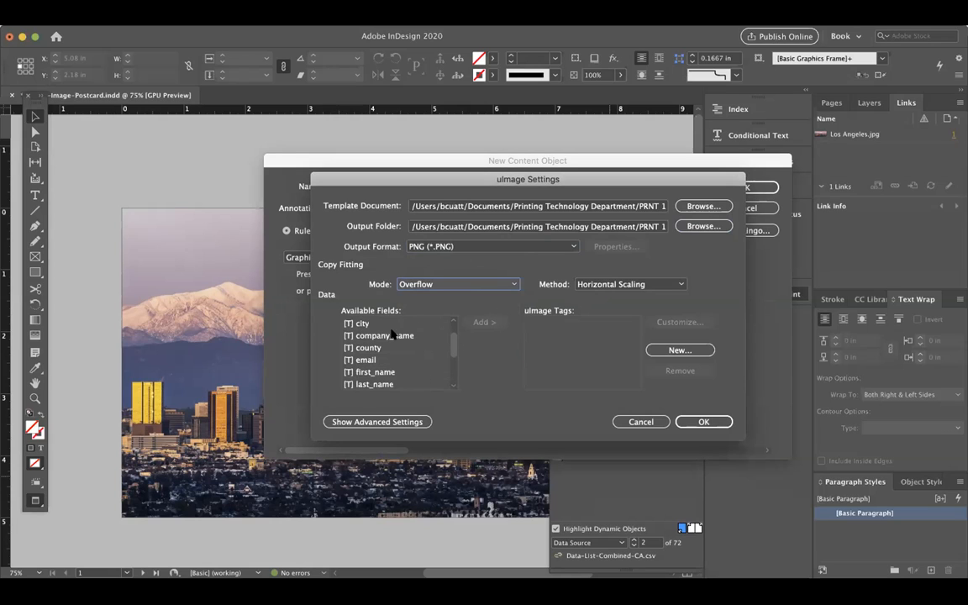
pyautogui.scroll(-1, 382, 357)
pyautogui.click(367, 359)
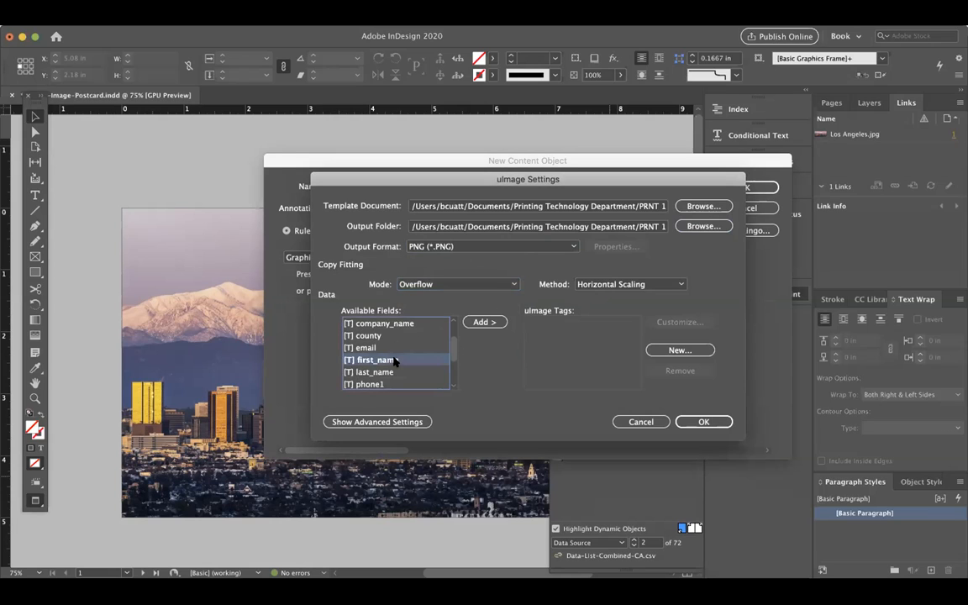
pyautogui.click(477, 322)
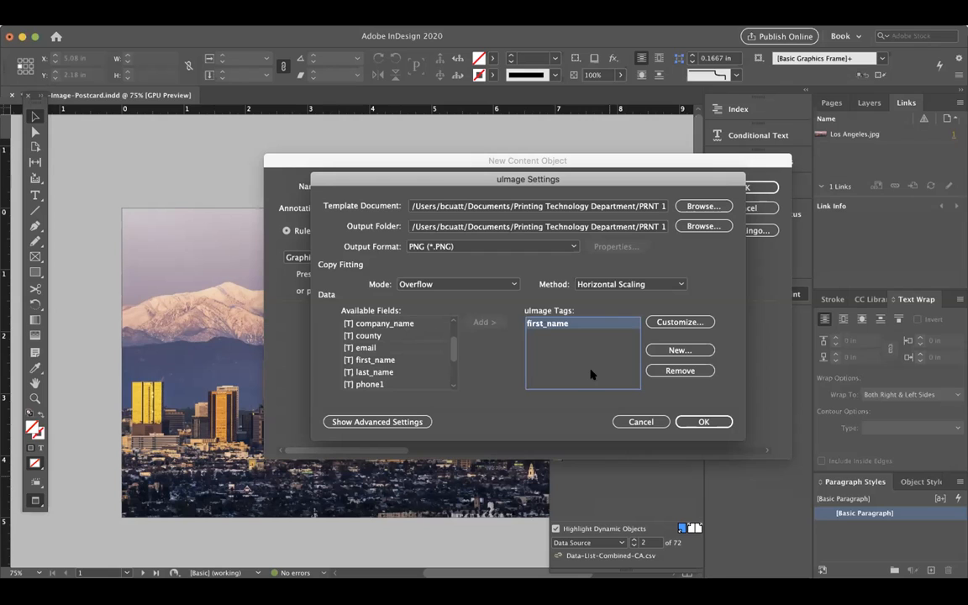
pyautogui.click(704, 421)
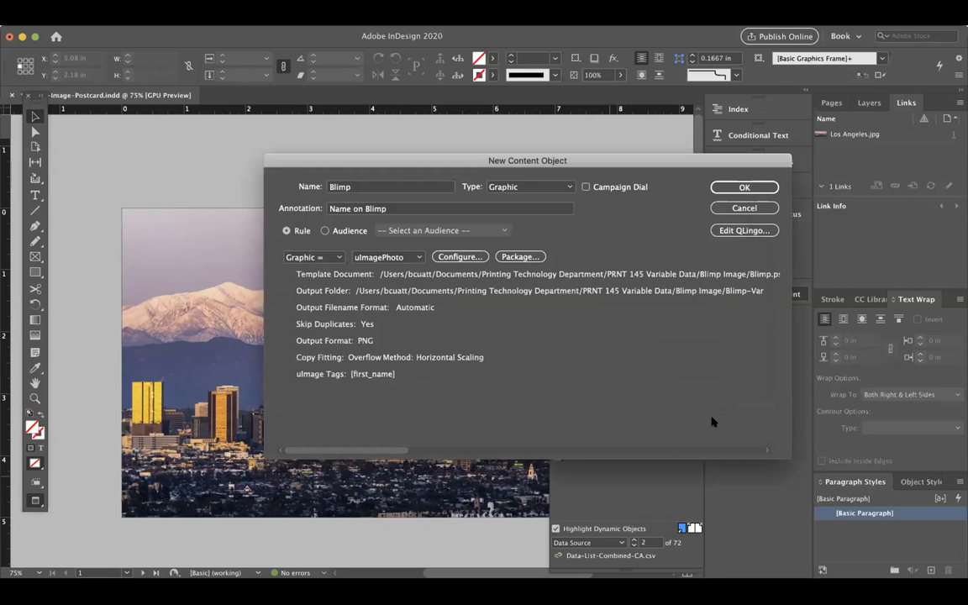
pyautogui.click(749, 210)
pyautogui.click(761, 187)
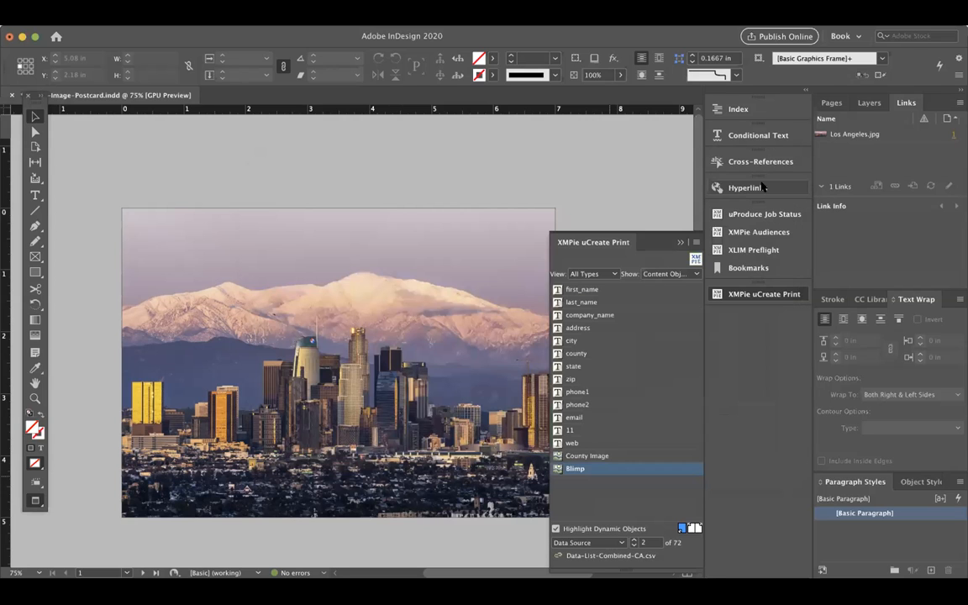
# - Draw a graphic frame about 2.3 by 1.26 in over the sky and mountains and assign the Blimp content object to it
pyautogui.click(36, 256)
pyautogui.moveTo(155, 237); pyautogui.dragTo(301, 317)
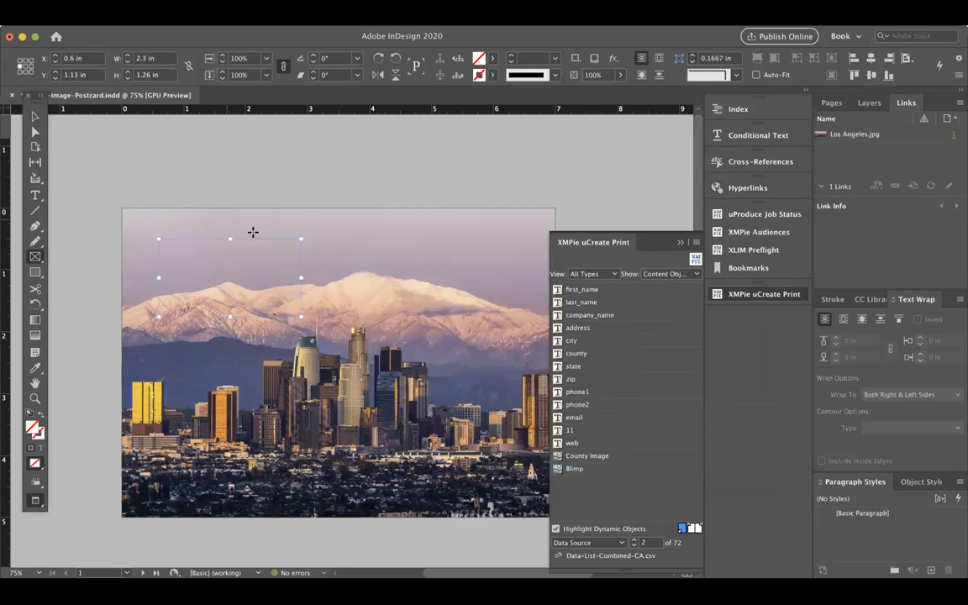
pyautogui.doubleClick(575, 467)
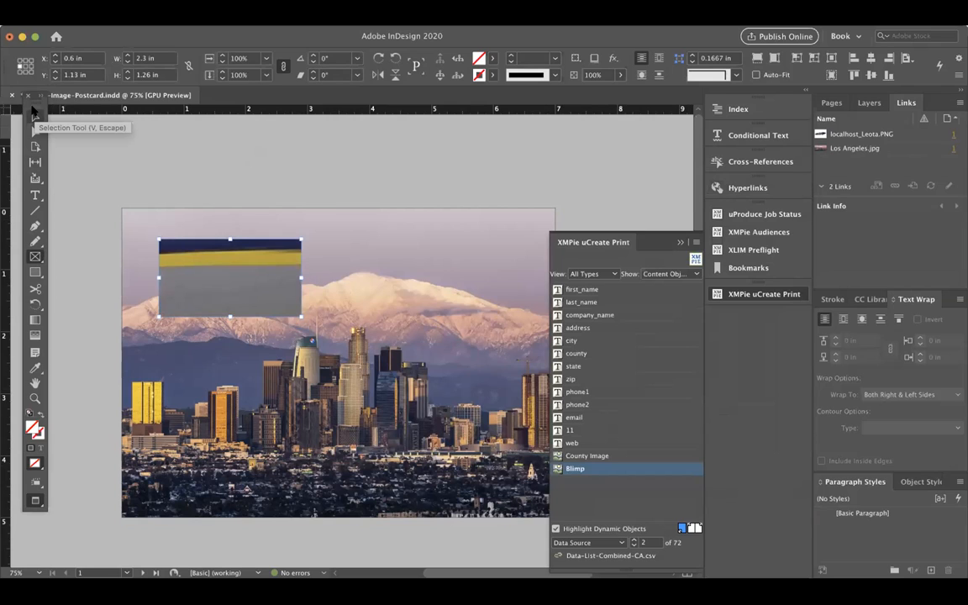
# - Examine the personalised name on the blimp up close and preview data source record 72
pyautogui.click(34, 112)
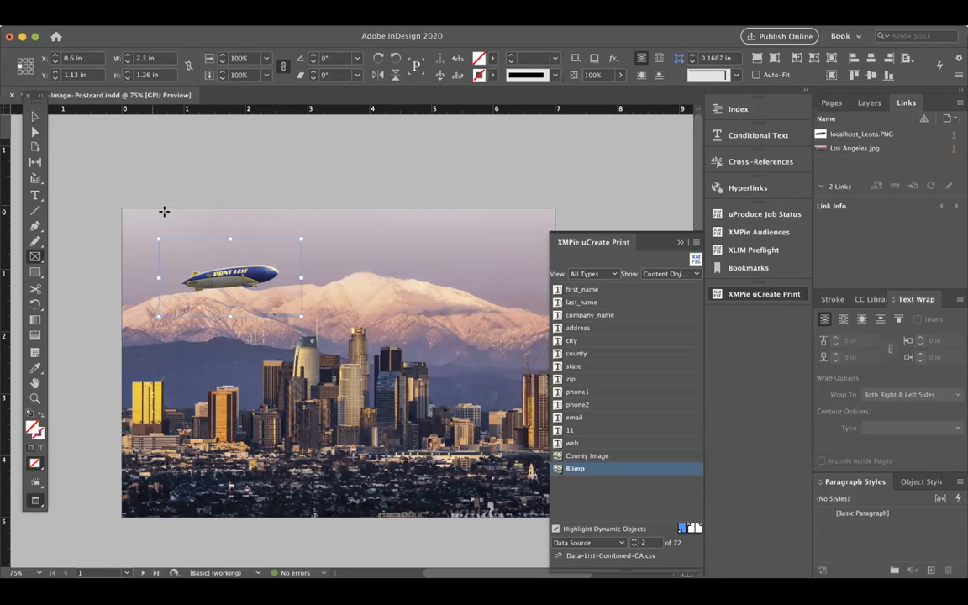
pyautogui.scroll(4, 158, 226)
pyautogui.scroll(2, 264, 391)
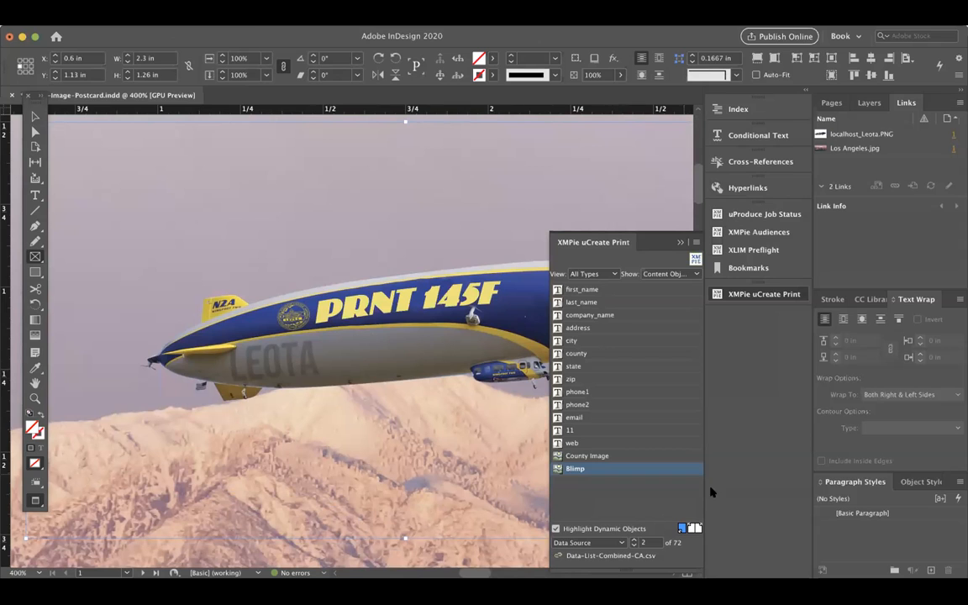
pyautogui.click(633, 543)
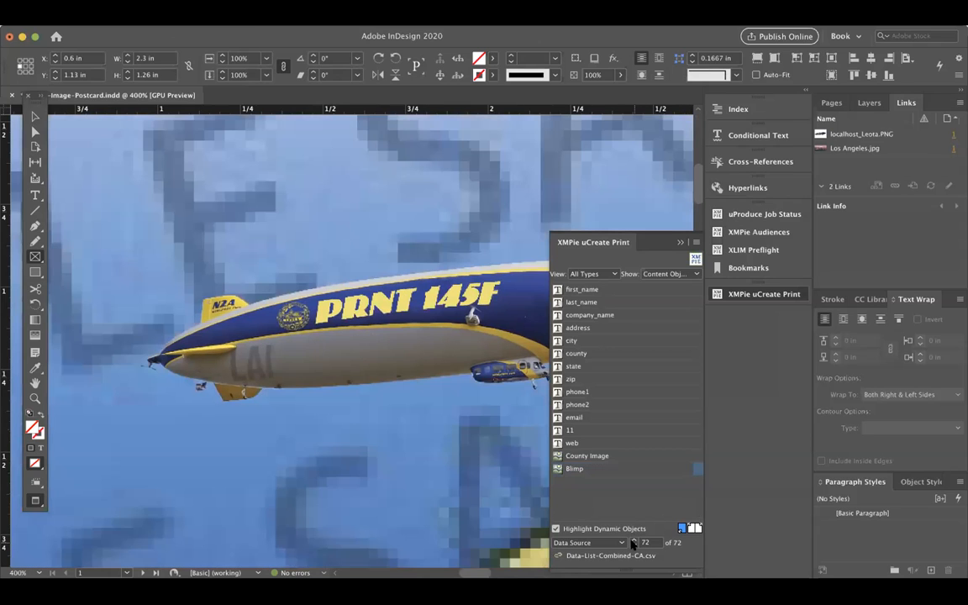
pyautogui.scroll(-3, 451, 473)
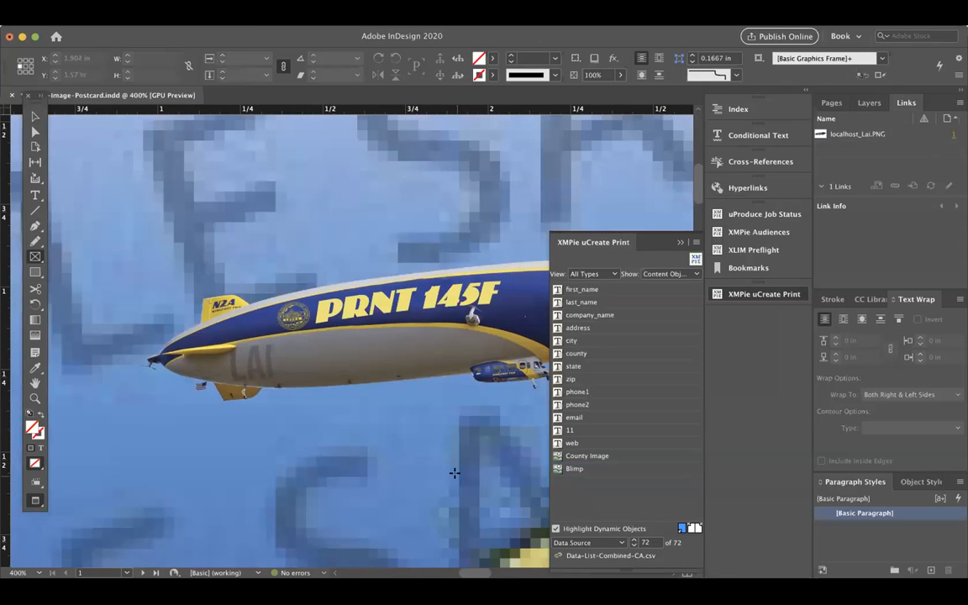
pyautogui.scroll(-2, 468, 456)
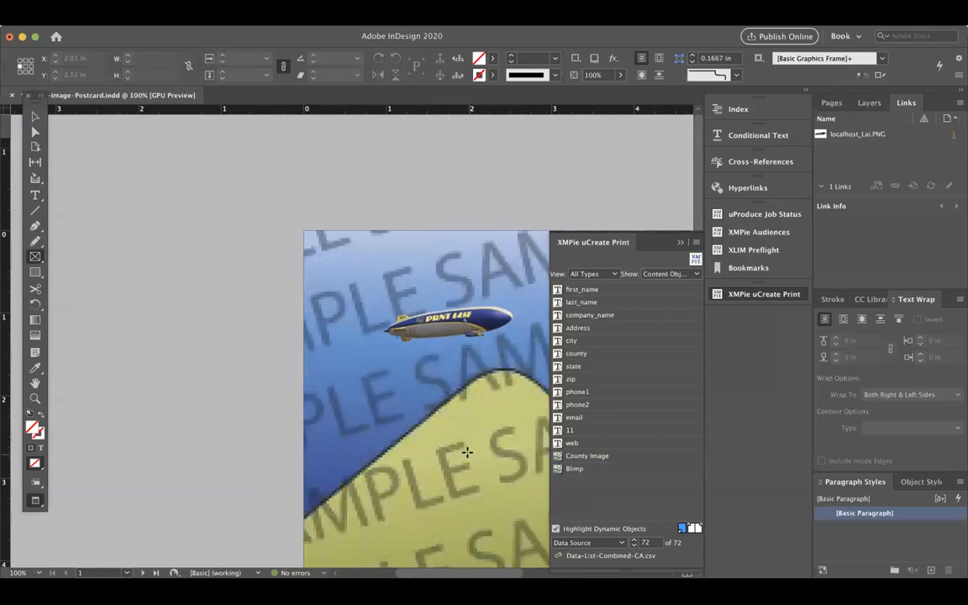
pyautogui.moveTo(494, 376); pyautogui.dragTo(281, 371)
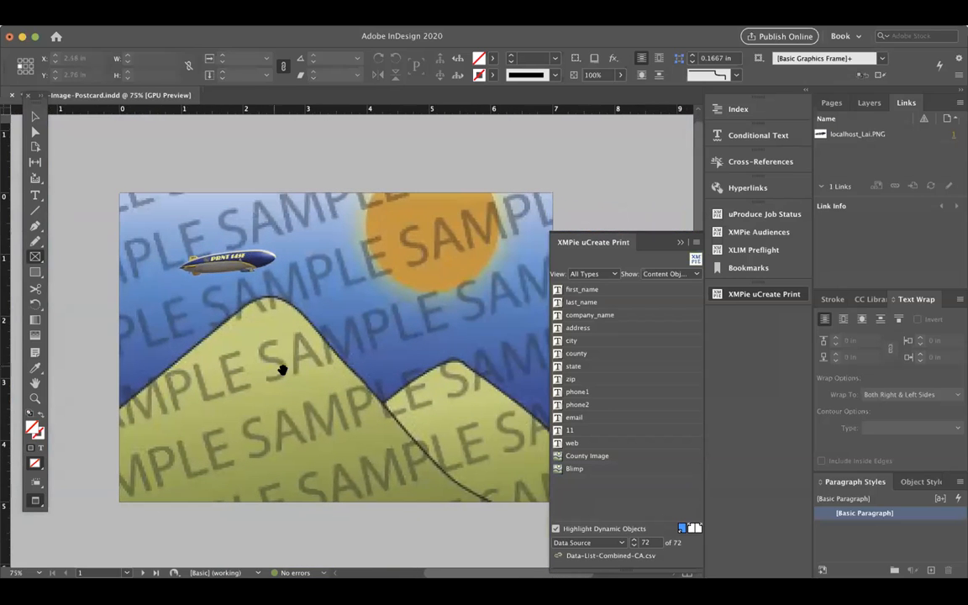
# - Preview data source records 1 through 4 to check the blimp against each county image
pyautogui.click(633, 540)
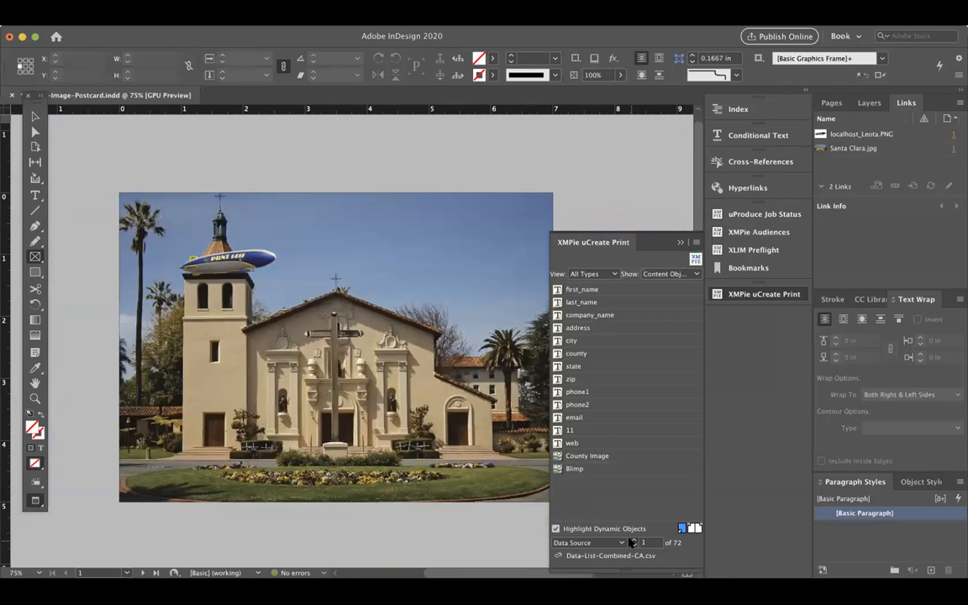
pyautogui.click(632, 542)
pyautogui.click(632, 542)
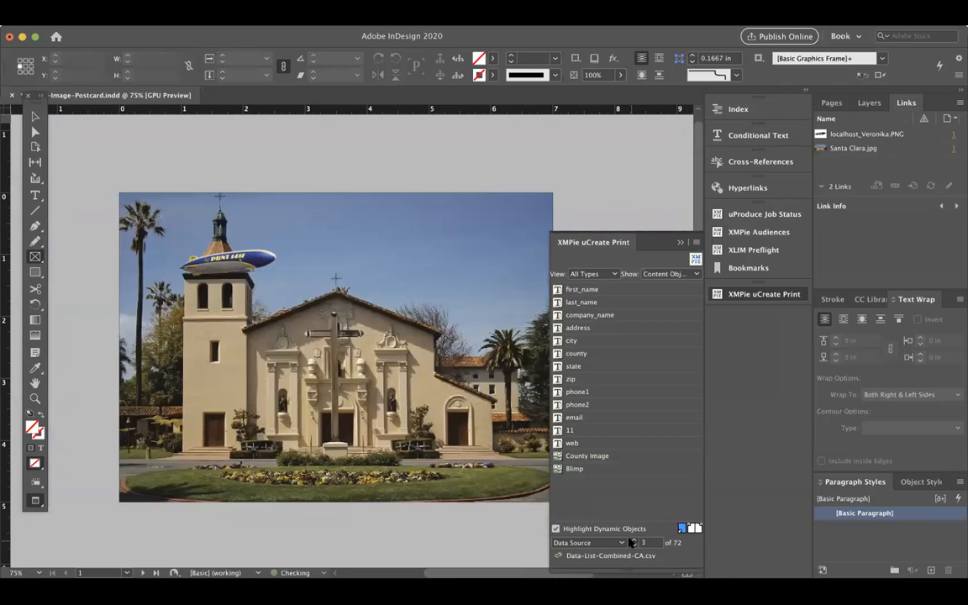
pyautogui.click(632, 540)
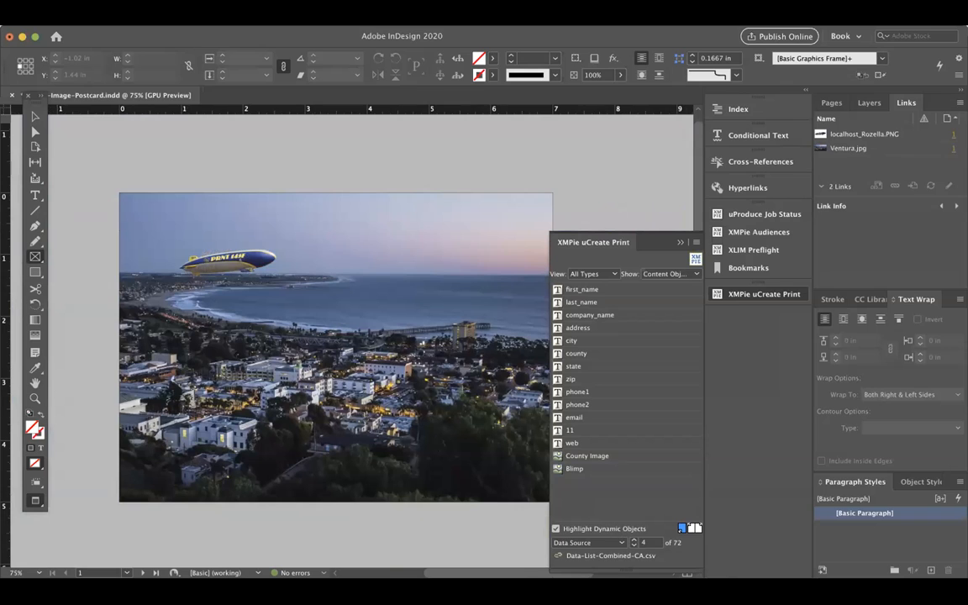
# - Move the blimp frame slightly up and to the right, clear of the coastline, and deselect it
pyautogui.moveTo(237, 279); pyautogui.dragTo(339, 186)
pyautogui.press('super+z')
pyautogui.click(152, 158)
pyautogui.click(334, 345)
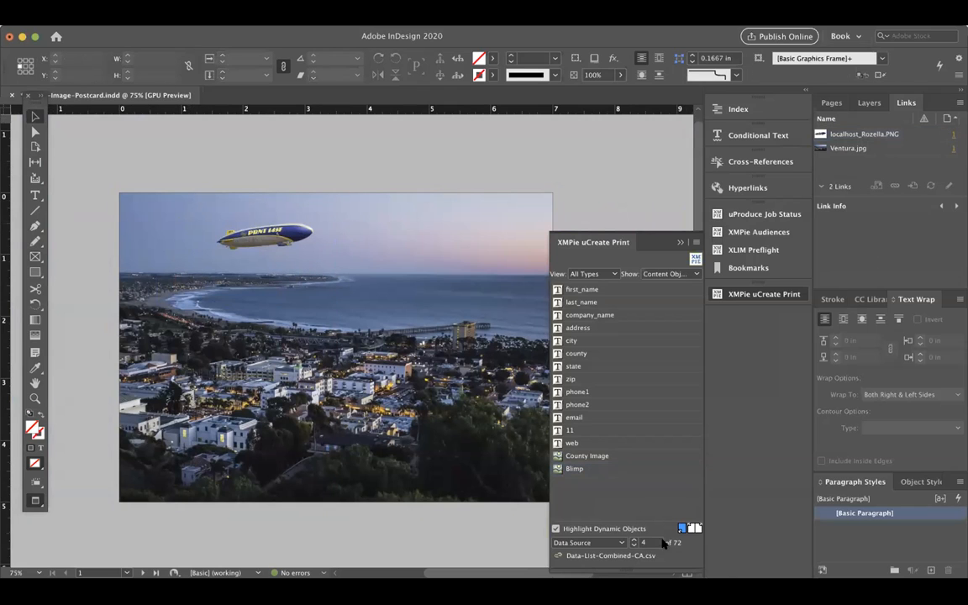
# - Check the blimp's new position over the changing county images by previewing data source records 4 through 9
pyautogui.click(634, 540)
pyautogui.click(633, 540)
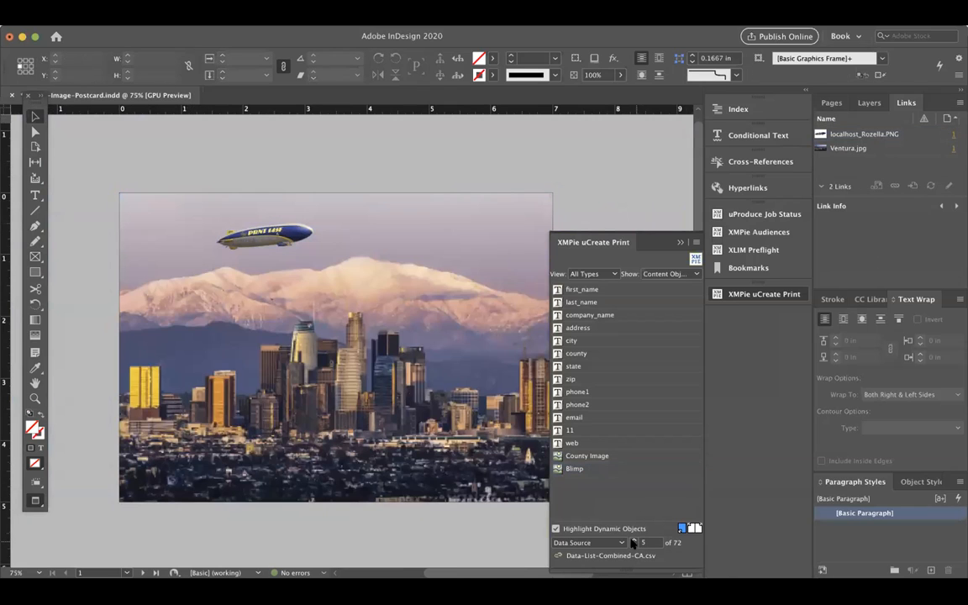
pyautogui.click(633, 543)
pyautogui.click(632, 544)
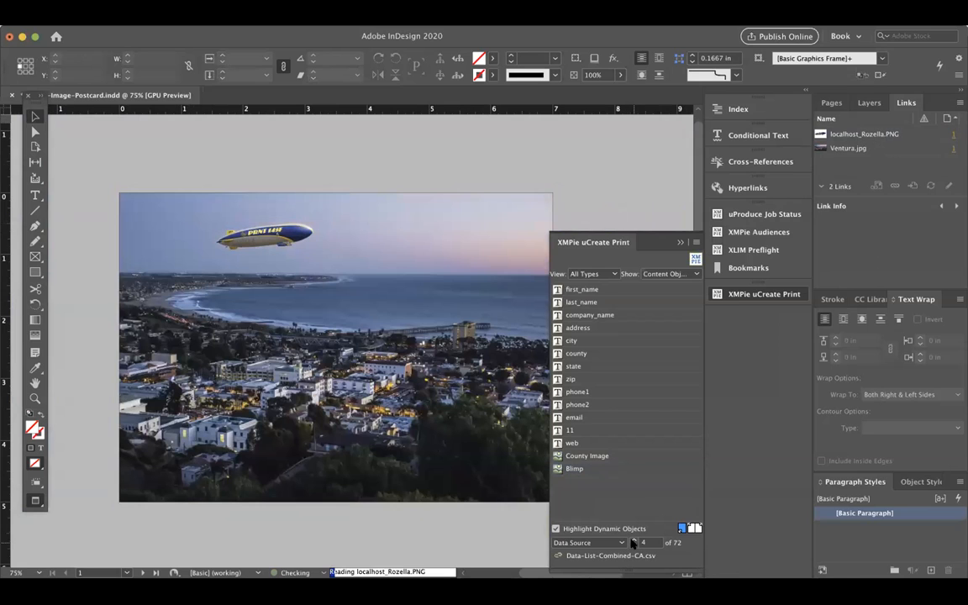
pyautogui.click(633, 541)
pyautogui.click(633, 540)
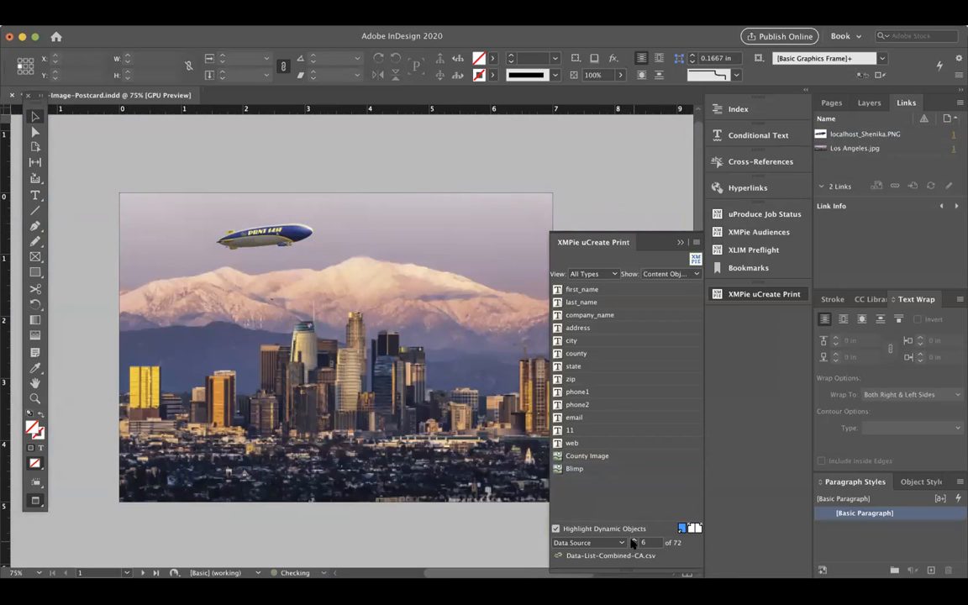
pyautogui.click(634, 540)
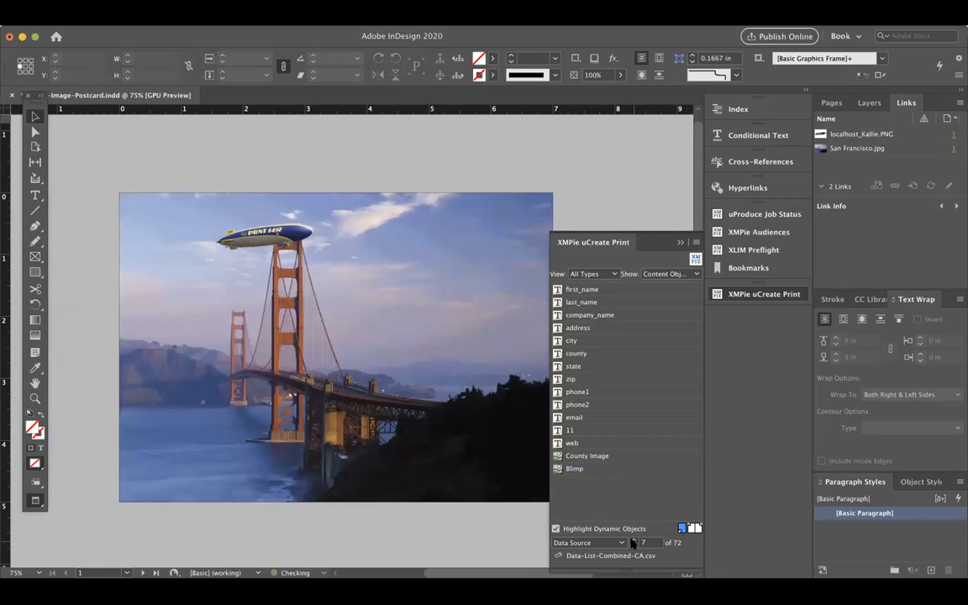
pyautogui.click(633, 540)
pyautogui.click(633, 540)
pyautogui.click(634, 540)
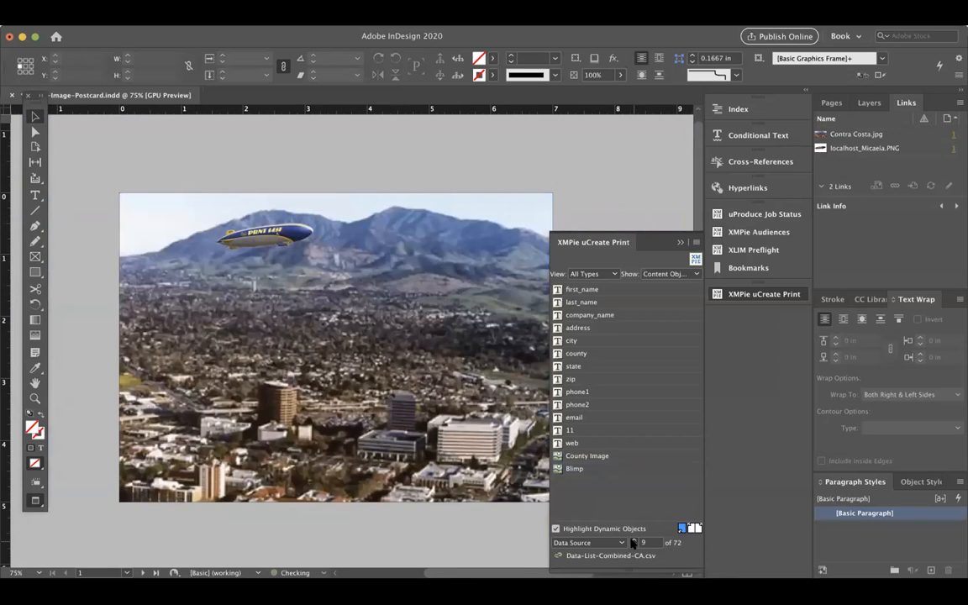